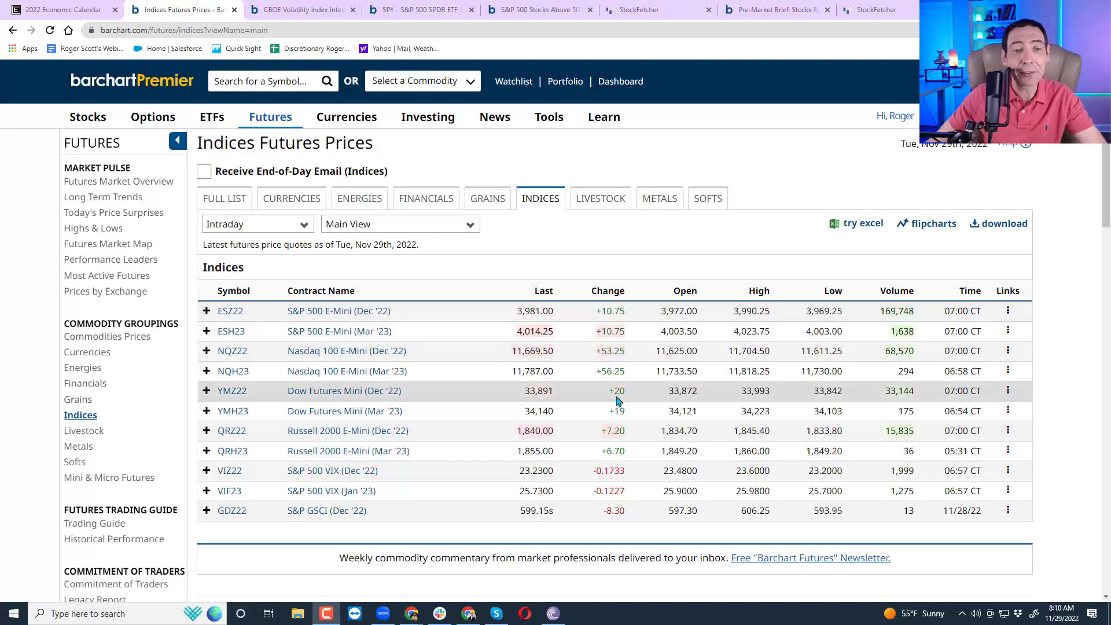
Look up the DIA ticker and open its full interactive chart
{"action": "left_click", "coordinate": [290, 81]}
{"action": "type", "text": "dia"}
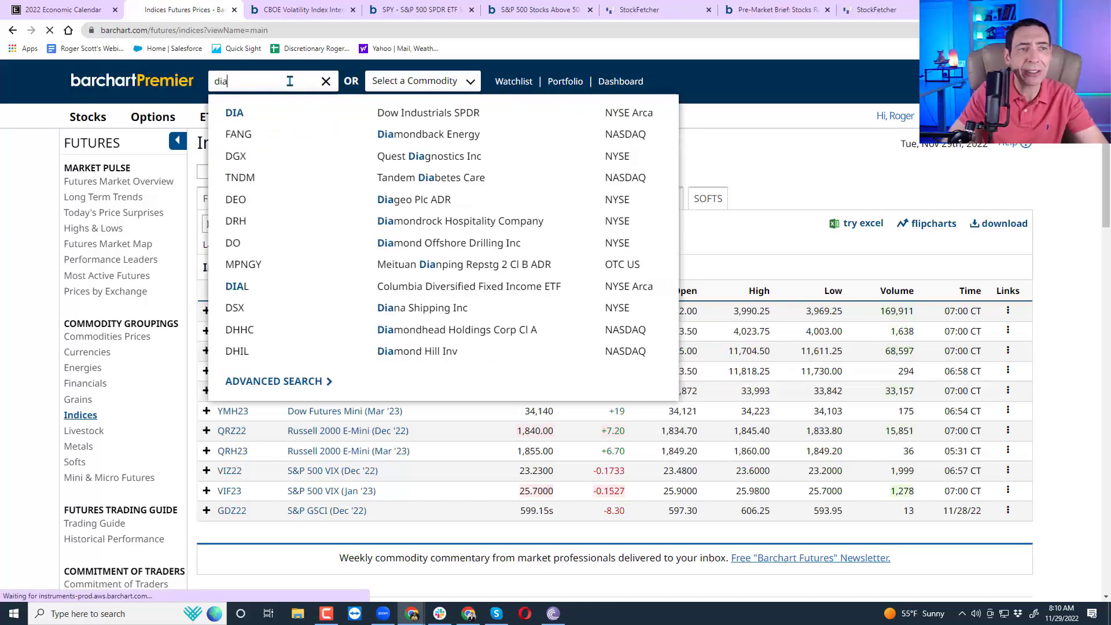
{"action": "key", "text": "Return"}
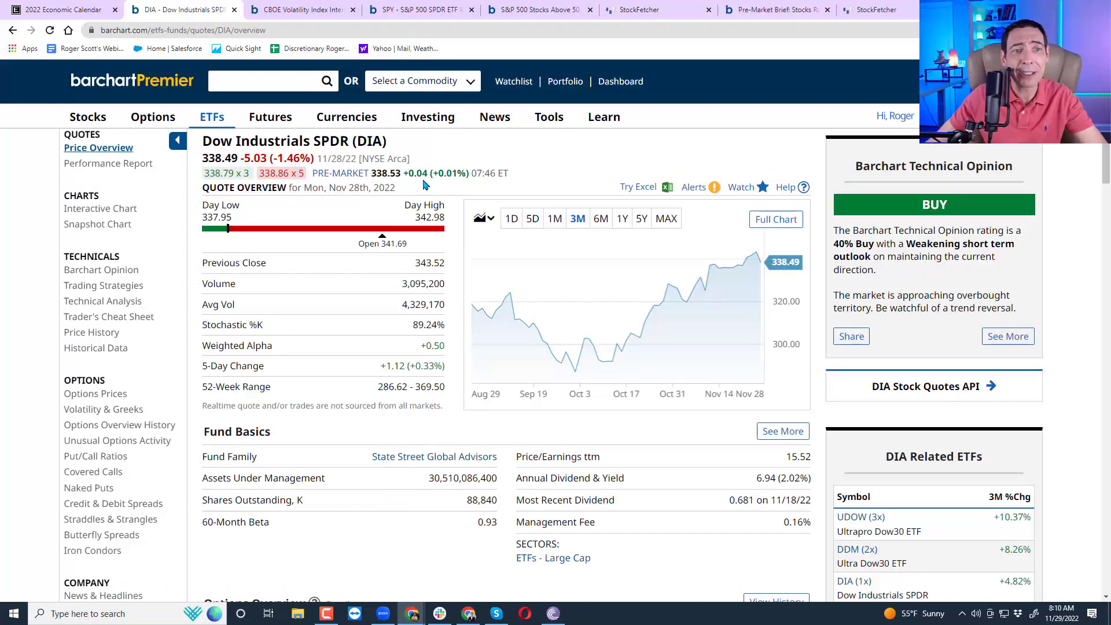
{"action": "left_click", "coordinate": [766, 220]}
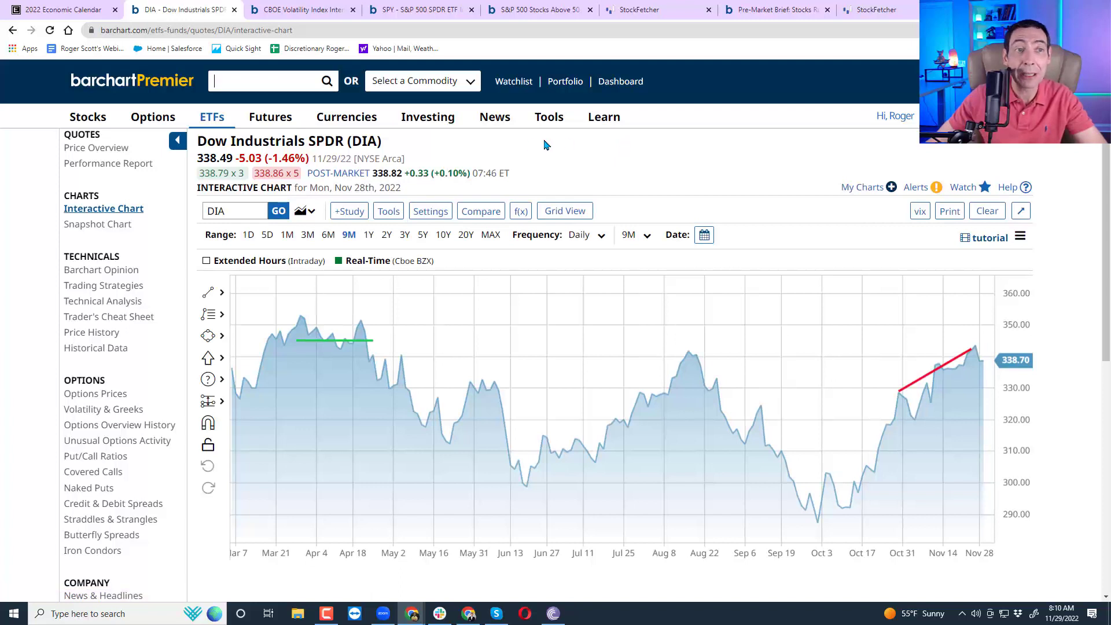
Show the $VIX chart and extend its lower green support line to the latest bar
{"action": "left_click", "coordinate": [319, 10]}
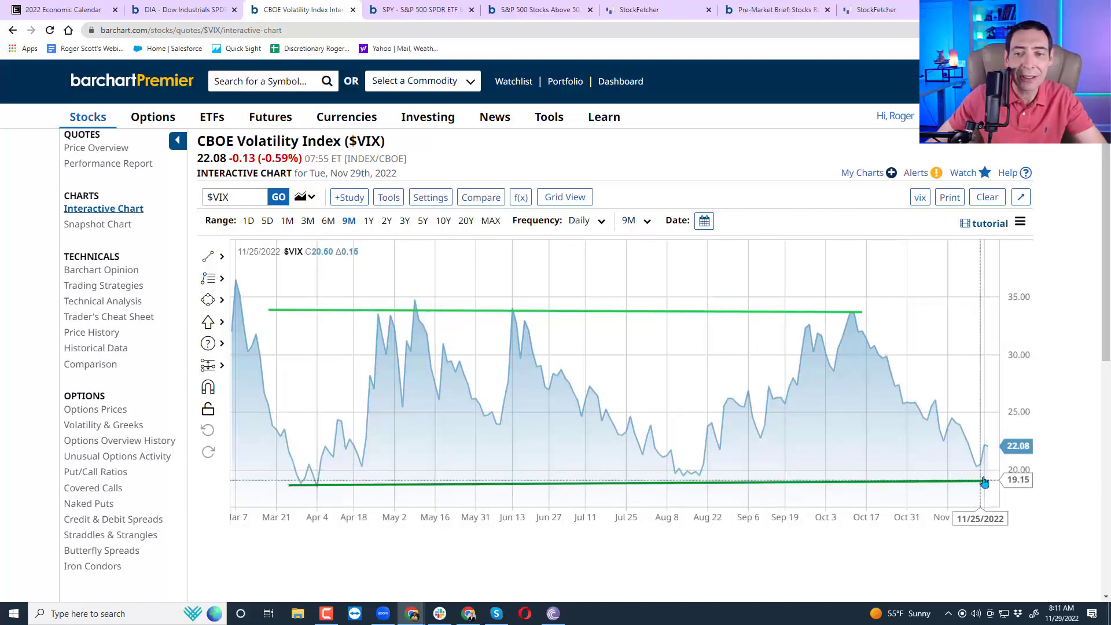
{"action": "left_click_drag", "start_coordinate": [984, 478], "coordinate": [993, 478]}
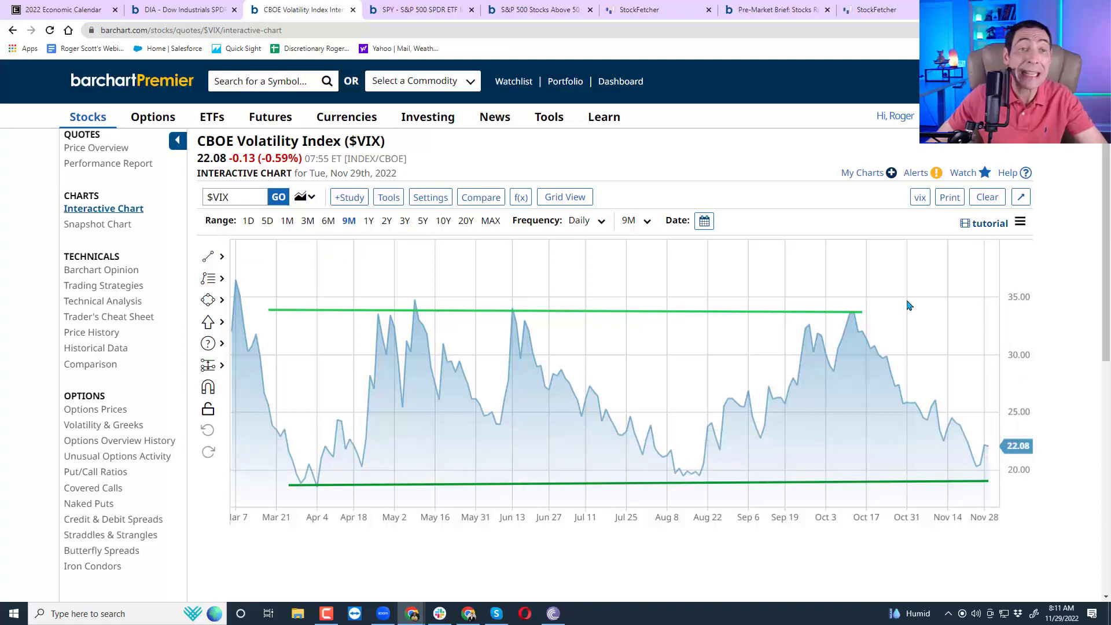
Reload the DIA chart and apply the '50-200 MA - RSI' template
{"action": "left_click", "coordinate": [623, 16]}
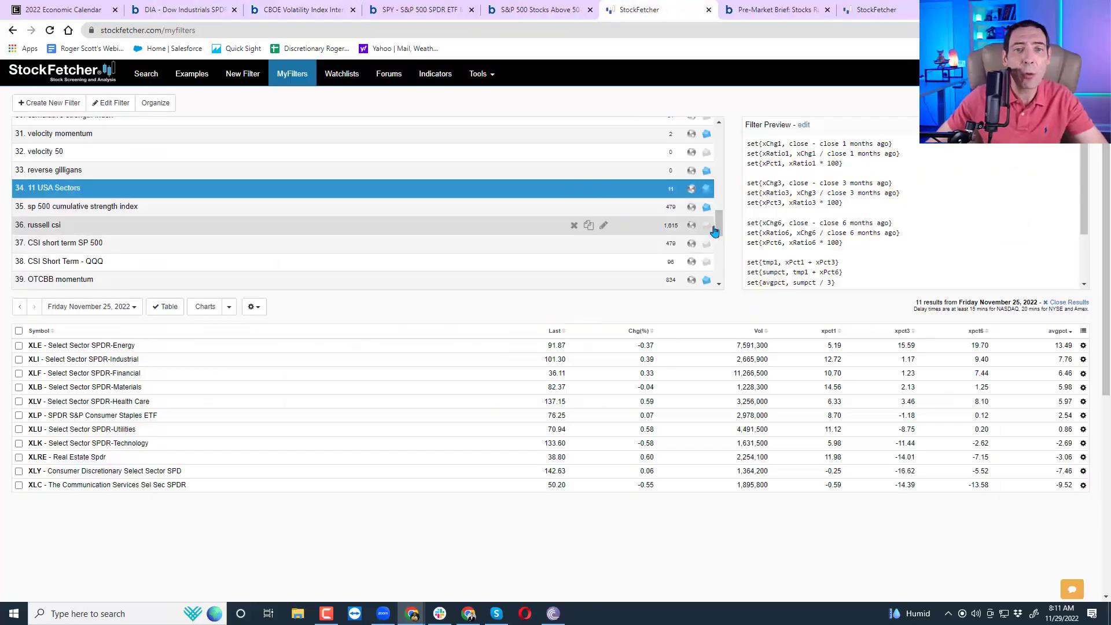
{"action": "scroll", "coordinate": [716, 230], "scroll_direction": "up", "scroll_amount": 3}
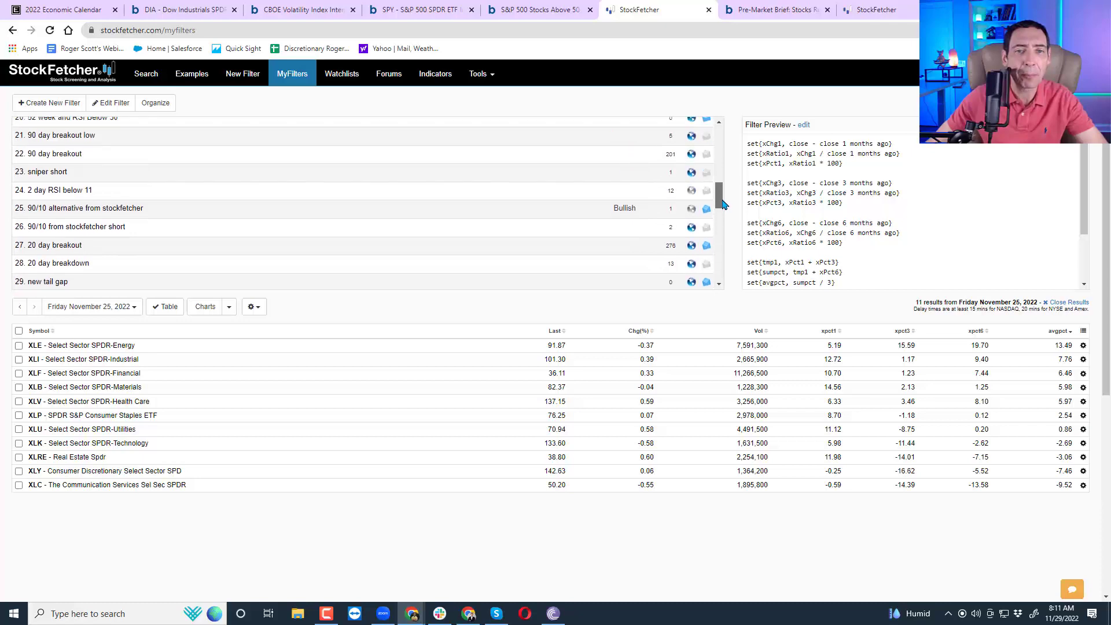
{"action": "left_click", "coordinate": [182, 11]}
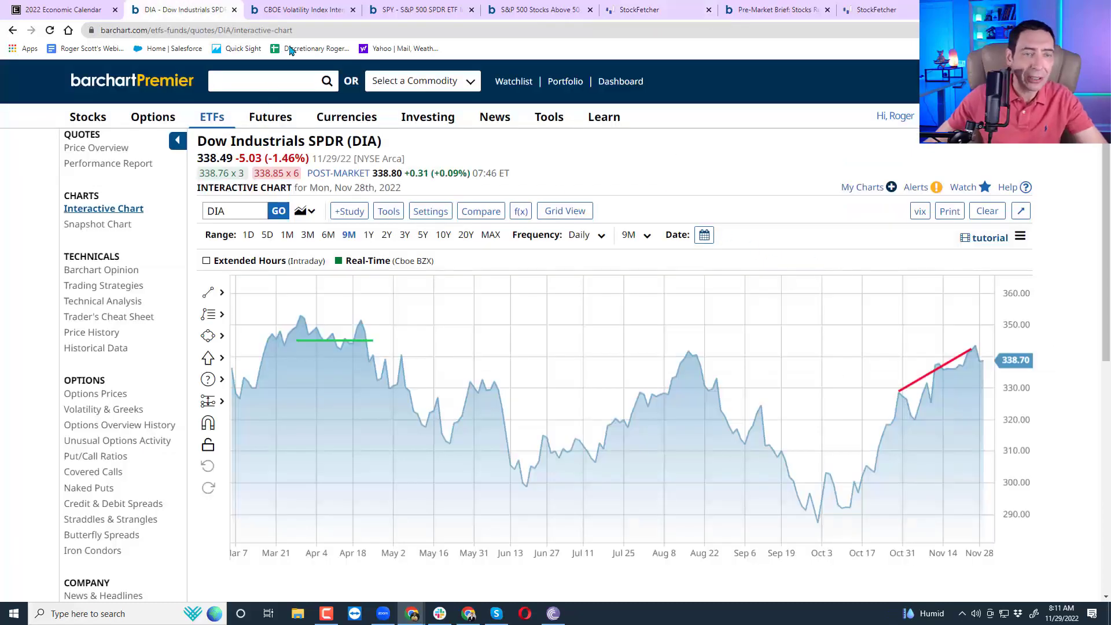
{"action": "type", "text": "dia"}
{"action": "key", "text": "Return"}
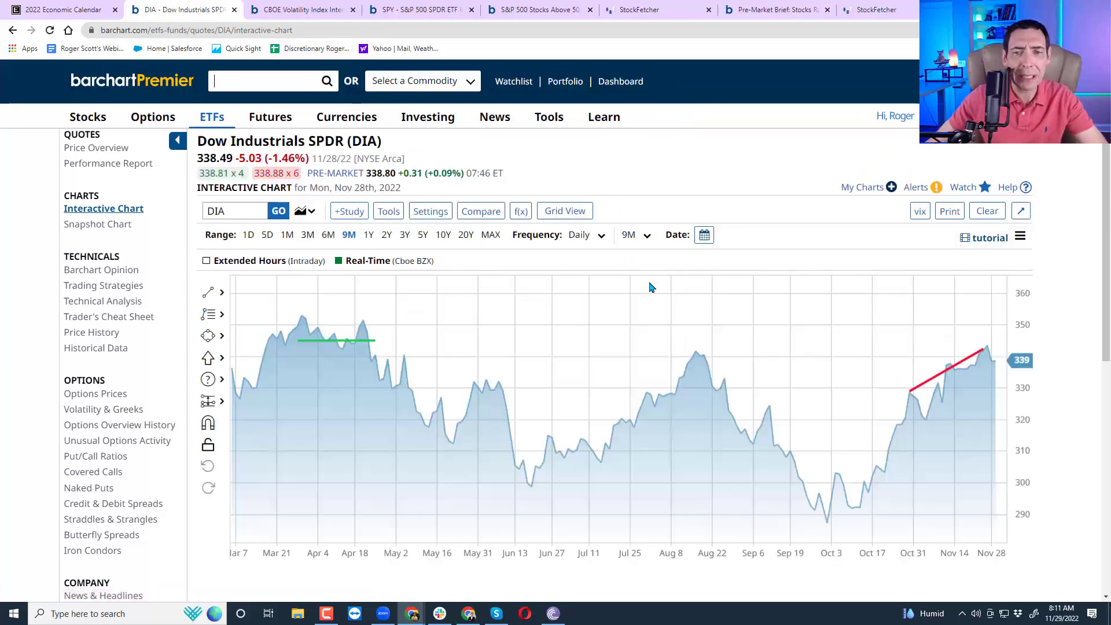
{"action": "left_click", "coordinate": [919, 213]}
{"action": "left_click", "coordinate": [517, 264]}
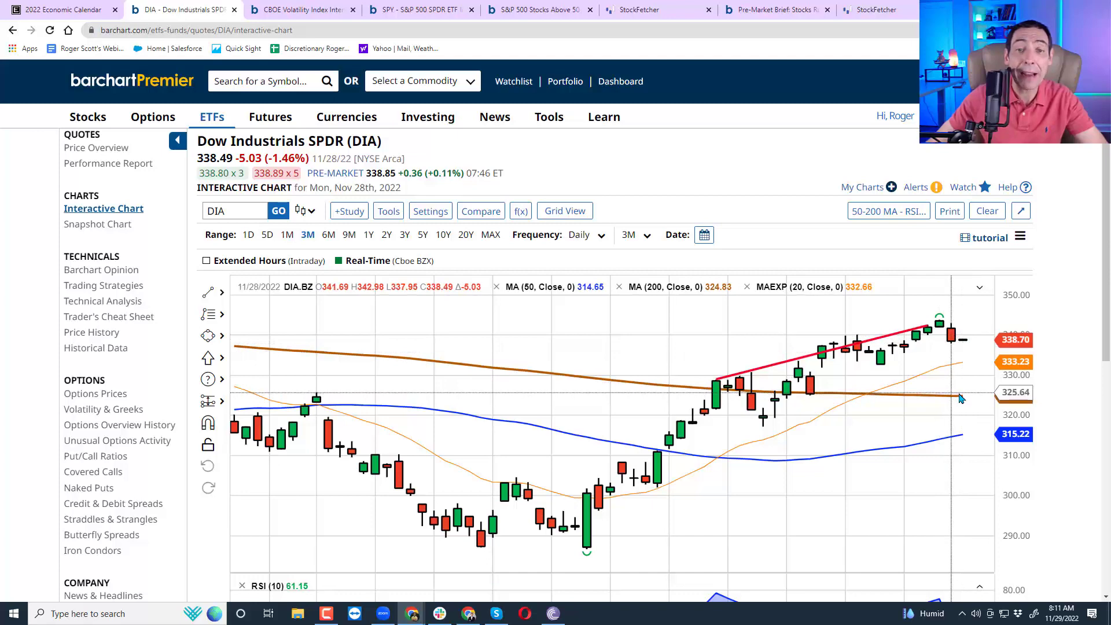
{"action": "double_click", "coordinate": [249, 215]}
{"action": "type", "text": "spy"}
{"action": "key", "text": "Return"}
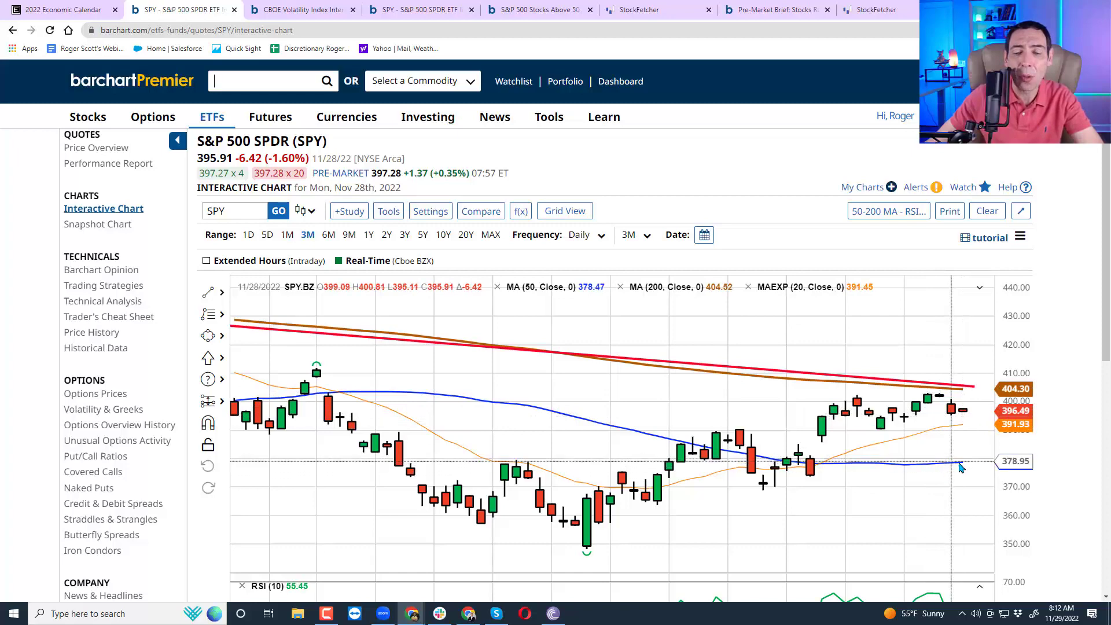
{"action": "left_click", "coordinate": [234, 210]}
{"action": "type", "text": "dia"}
{"action": "key", "text": "Return"}
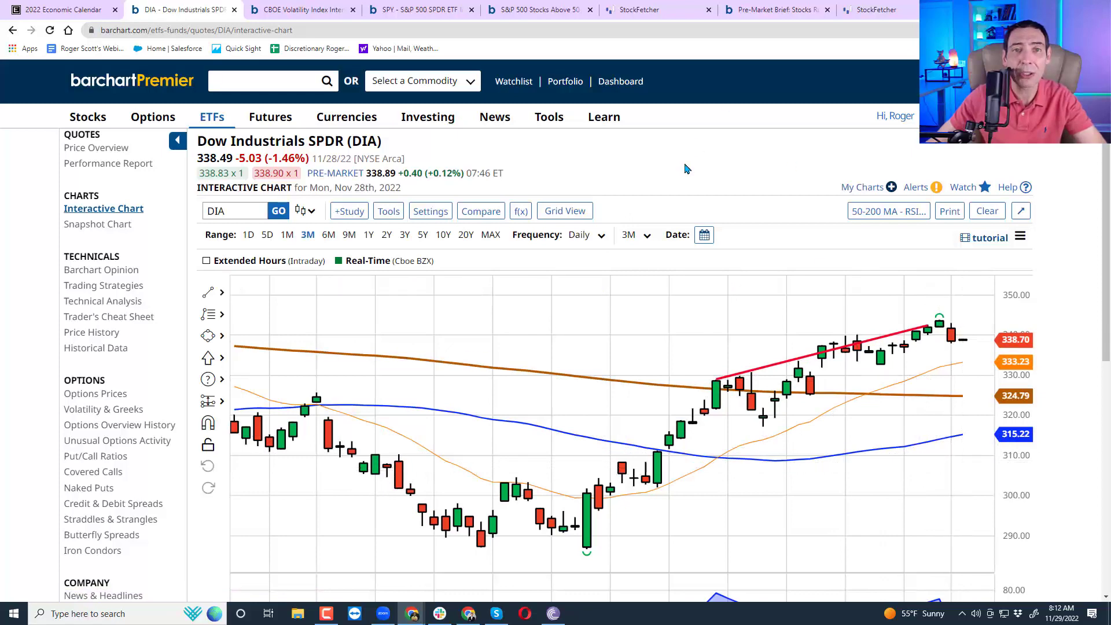
Switch to StockFetcher's '20 day breakdown' scan showing 40 charted results
{"action": "left_click", "coordinate": [874, 10]}
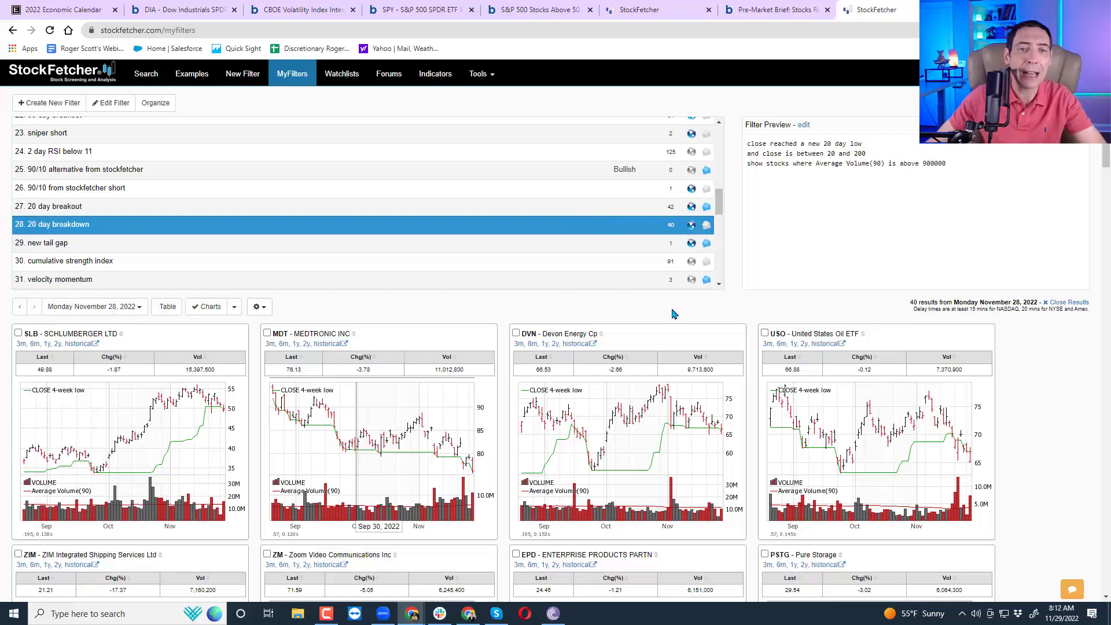
Go back briefly to the DIA chart, then return to the '20 day breakdown' scan results
{"action": "key", "text": "ctrl+2"}
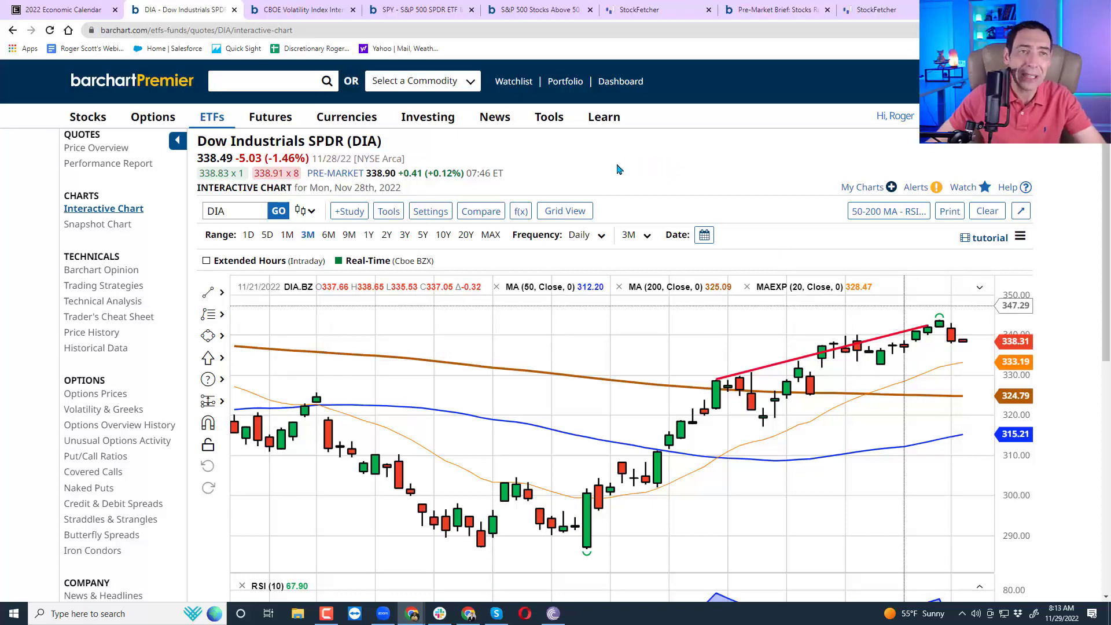
{"action": "left_click", "coordinate": [911, 8]}
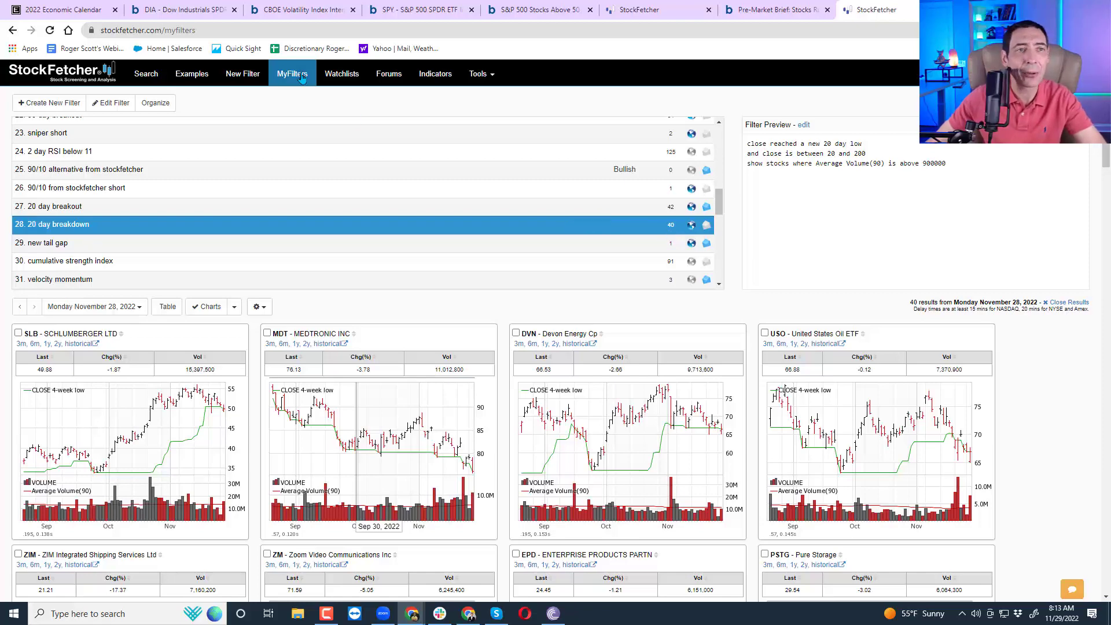
On the SPY chart, replace the symbol with QQQ to load the QQQ 3-month chart
{"action": "left_click", "coordinate": [417, 9]}
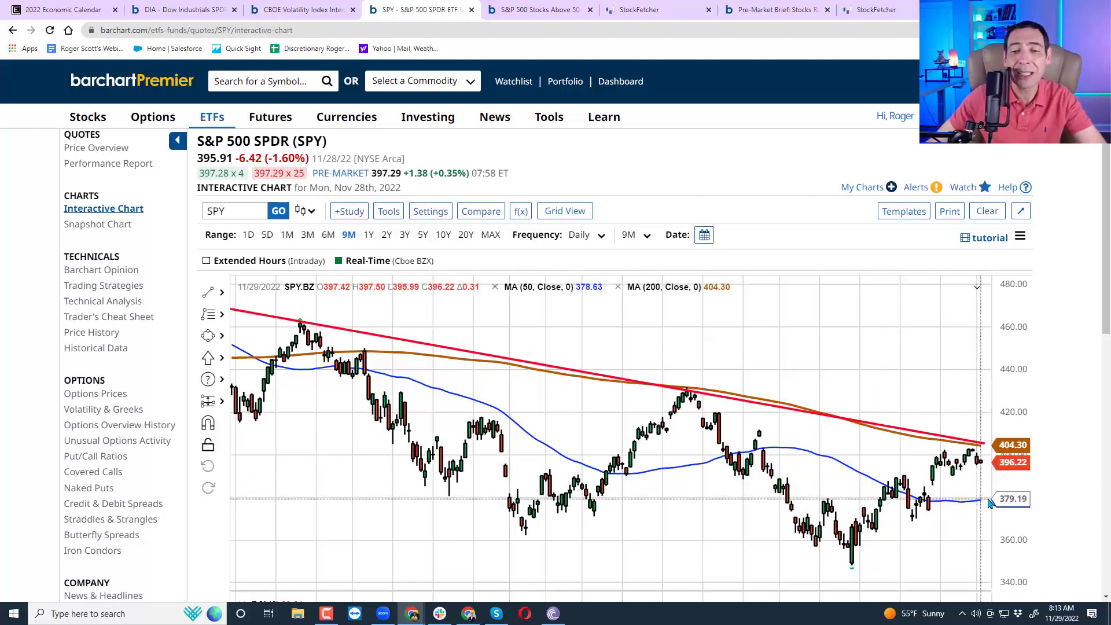
{"action": "double_click", "coordinate": [247, 210]}
{"action": "type", "text": "QQQ"}
{"action": "left_click", "coordinate": [277, 215]}
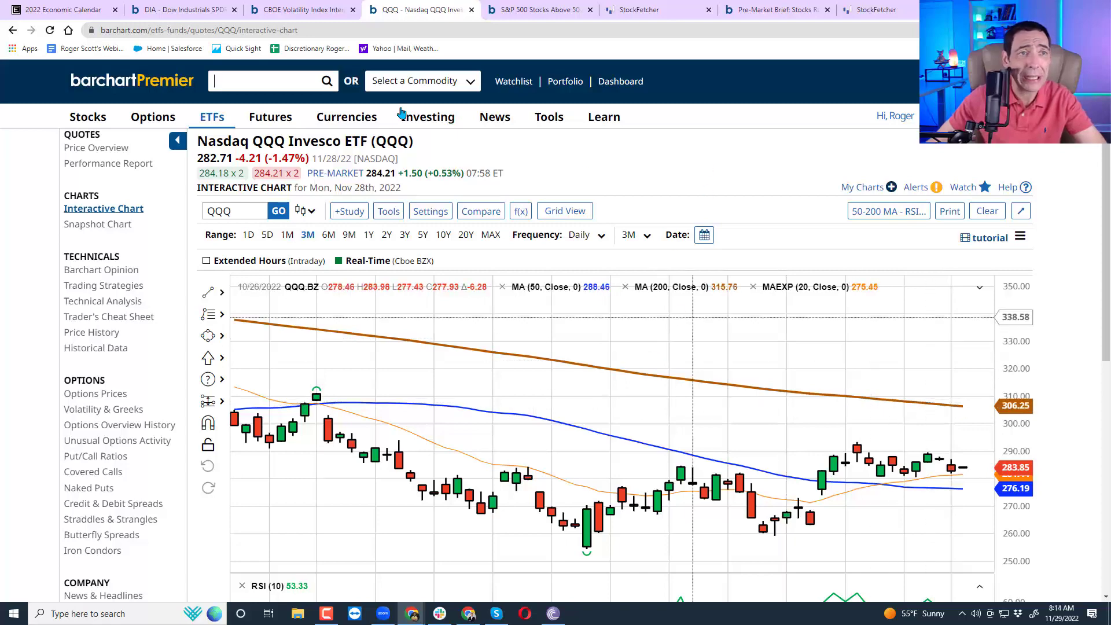
Open the $S5FI chart and drag the green line's right end to Nov 28
{"action": "left_click", "coordinate": [538, 10]}
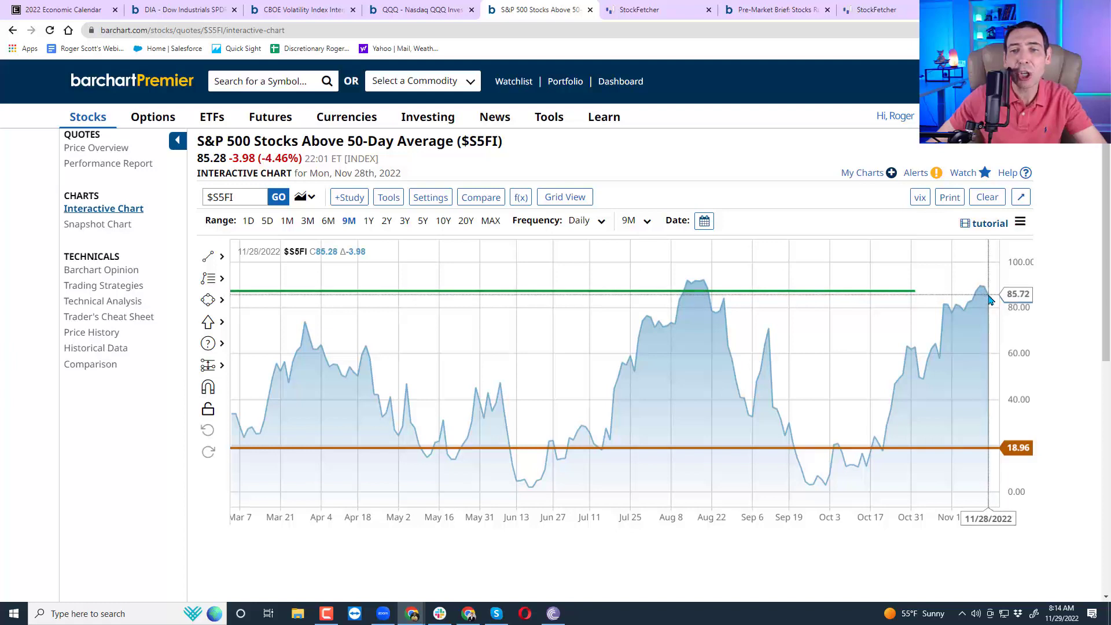
{"action": "left_click_drag", "start_coordinate": [914, 290], "coordinate": [989, 295]}
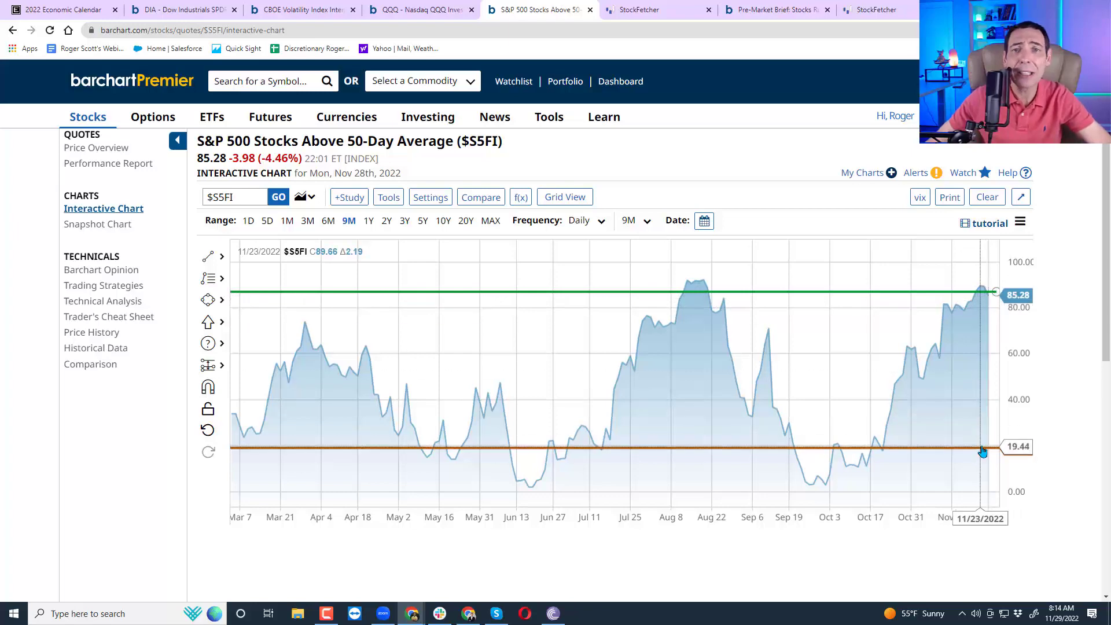
Rerun the '20 day breakout' and '20 day breakdown' StockFetcher scans, then return to the $S5FI chart
{"action": "left_click", "coordinate": [639, 10]}
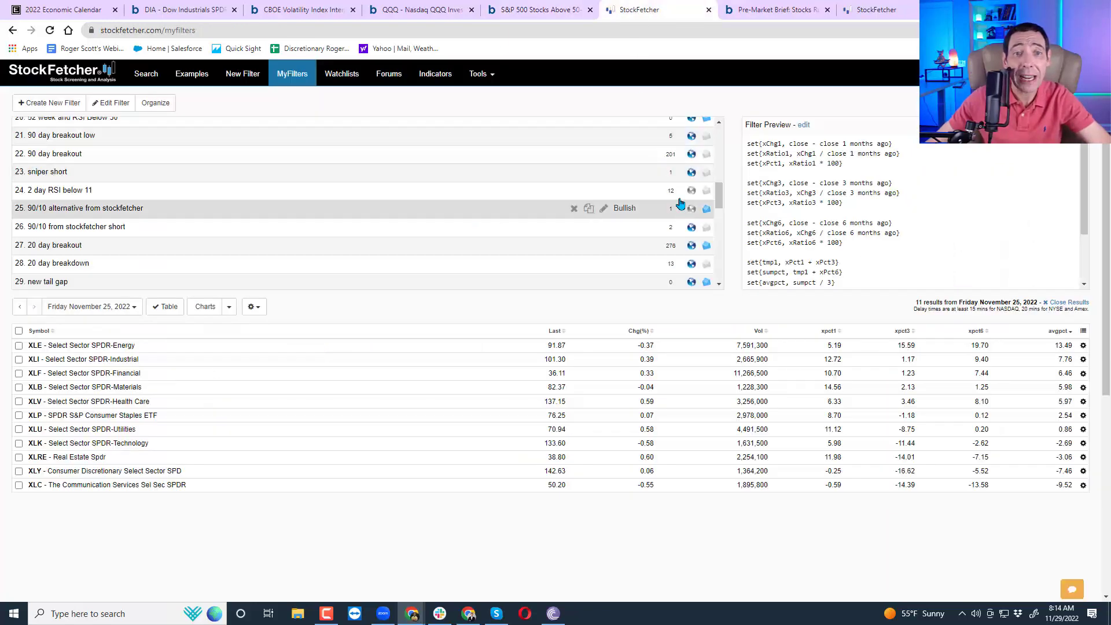
{"action": "left_click_drag", "start_coordinate": [722, 198], "coordinate": [715, 164]}
{"action": "scroll", "coordinate": [715, 164], "scroll_direction": "down", "scroll_amount": 6}
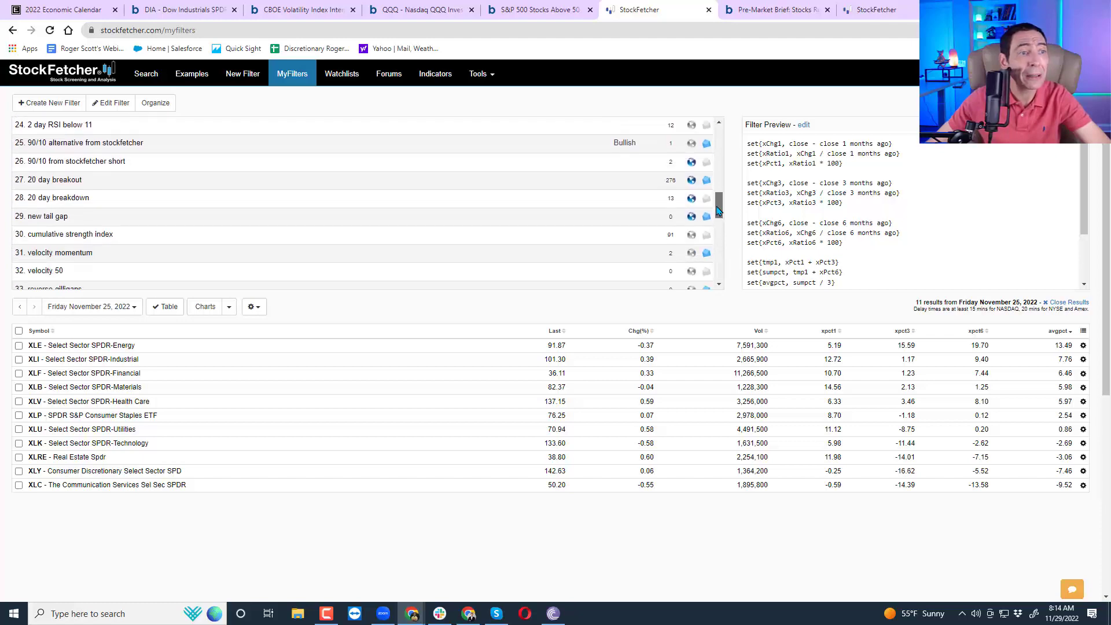
{"action": "left_click", "coordinate": [66, 169]}
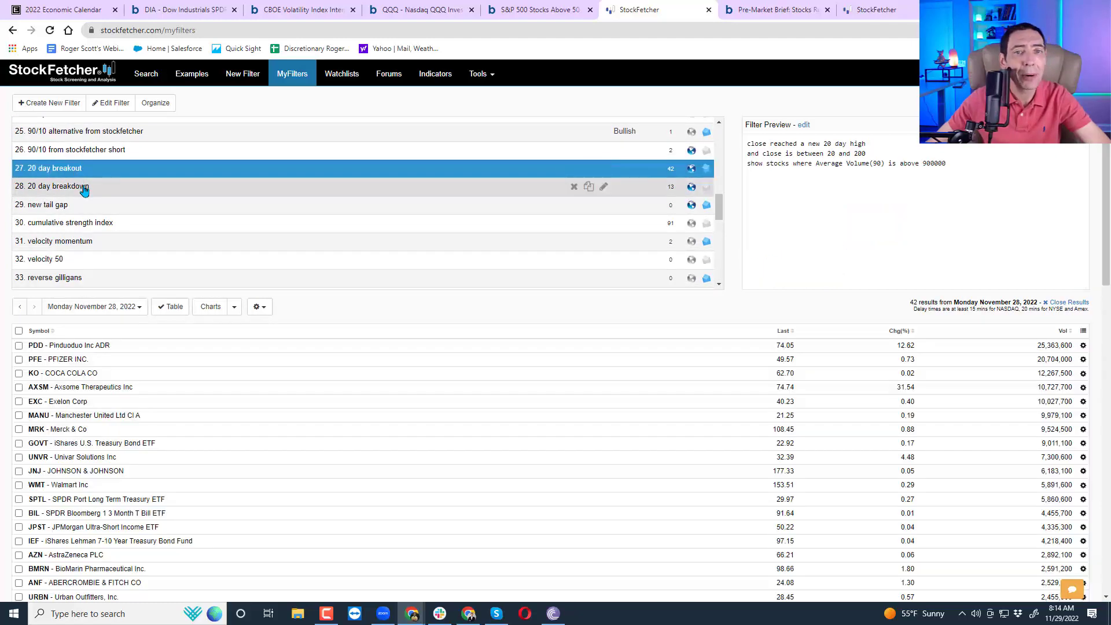
{"action": "left_click", "coordinate": [84, 189]}
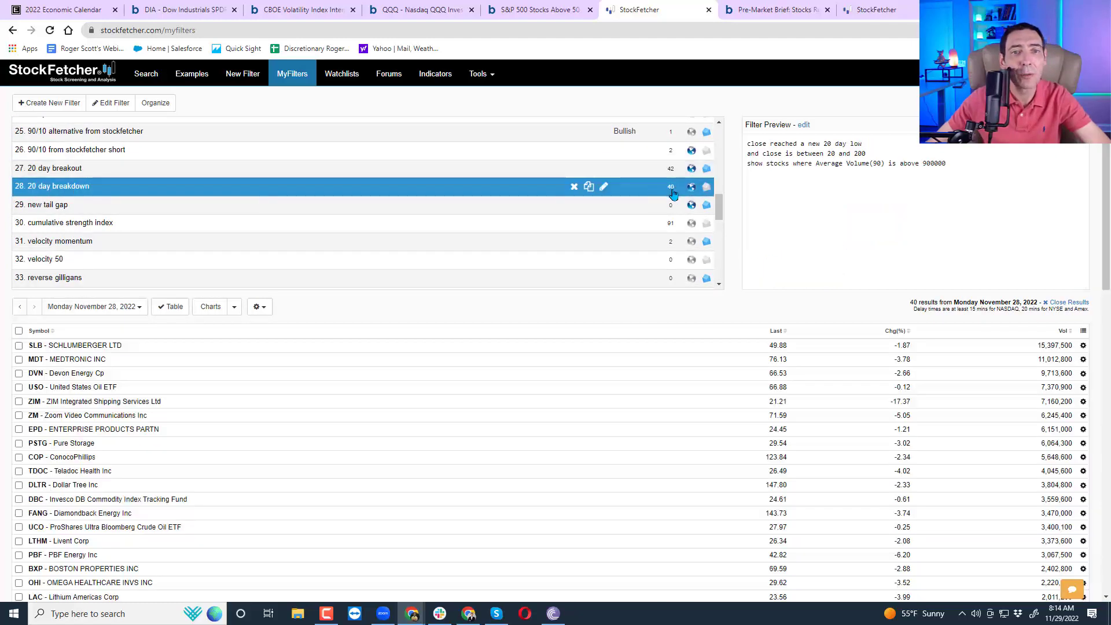
{"action": "left_click", "coordinate": [532, 10]}
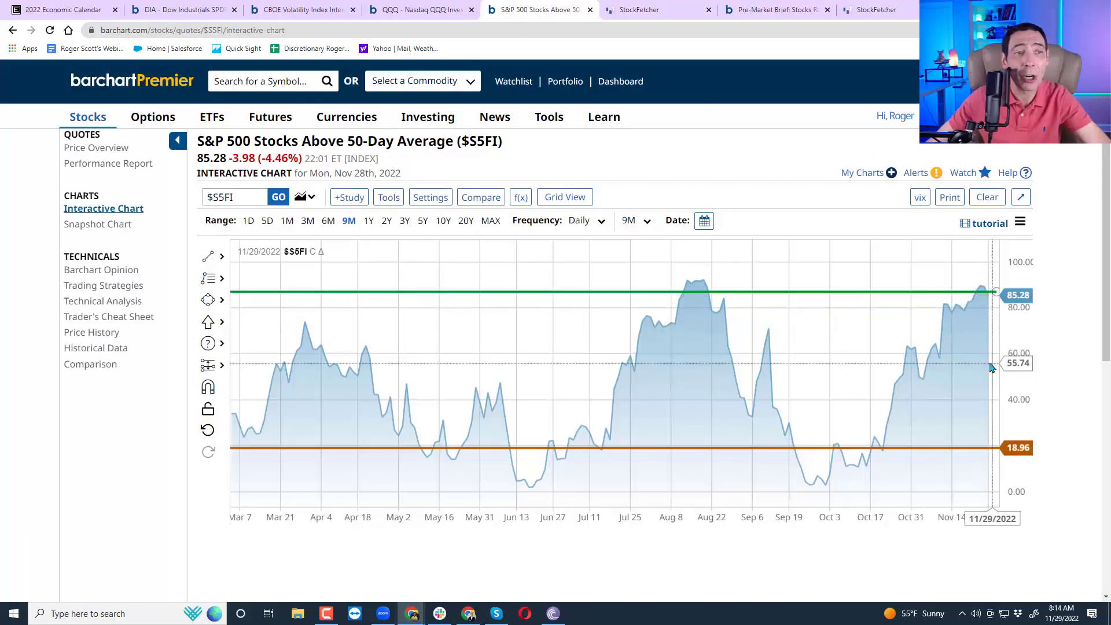
Scroll the Market Performance S&P, Russell and Dow moving-average tables, then open the 2022 Economic Calendar
{"action": "mouse_move", "coordinate": [92, 115]}
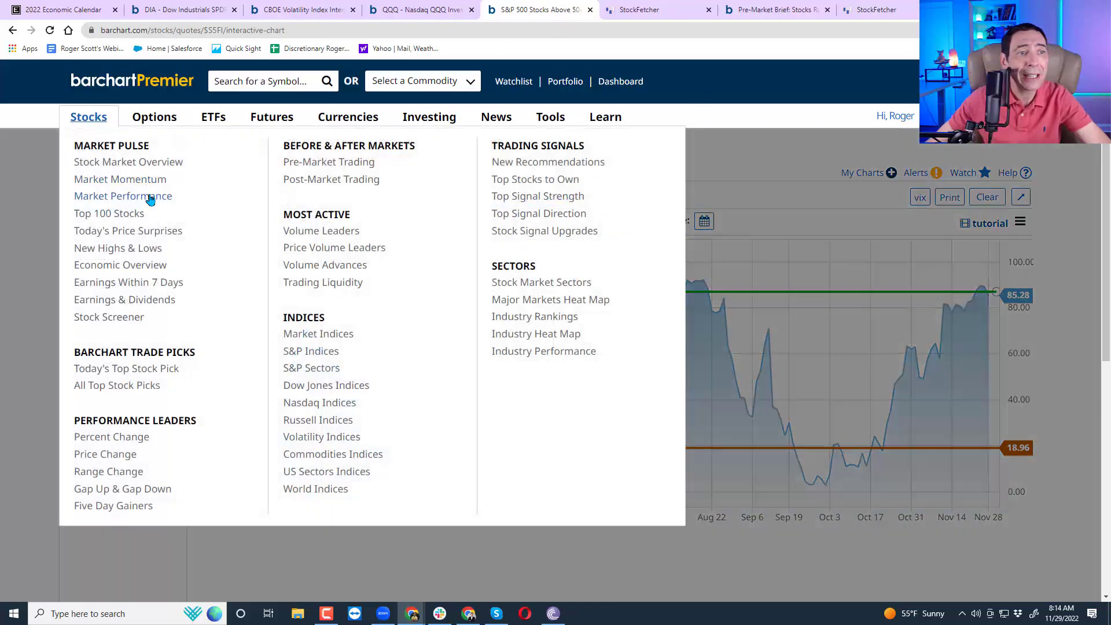
{"action": "left_click", "coordinate": [148, 197]}
{"action": "scroll", "coordinate": [663, 226], "scroll_direction": "down", "scroll_amount": 4}
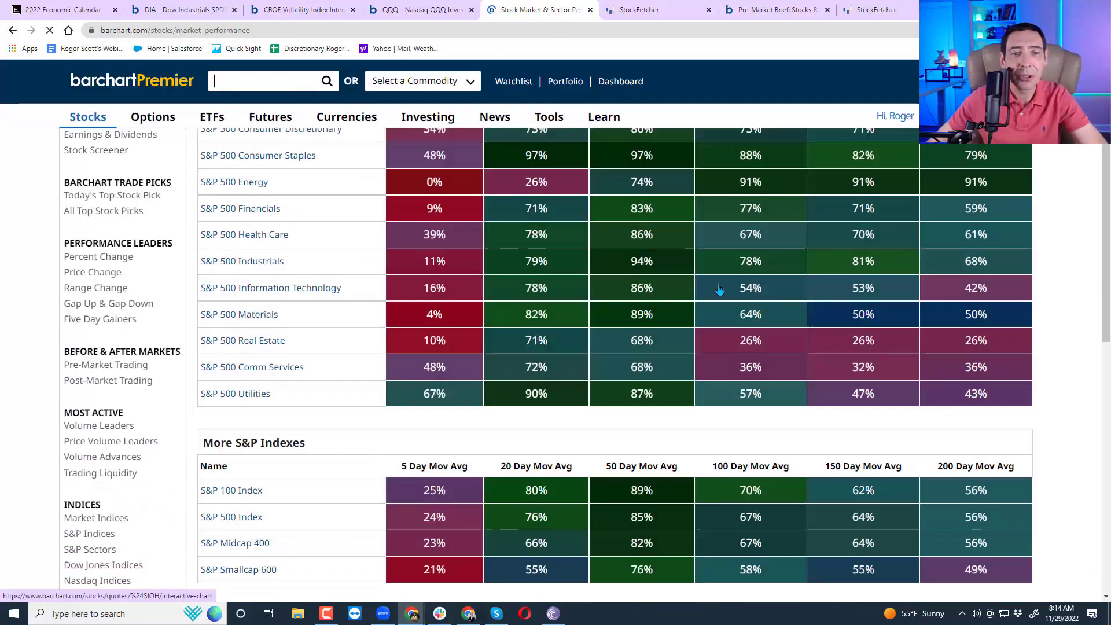
{"action": "scroll", "coordinate": [662, 225], "scroll_direction": "up", "scroll_amount": 1}
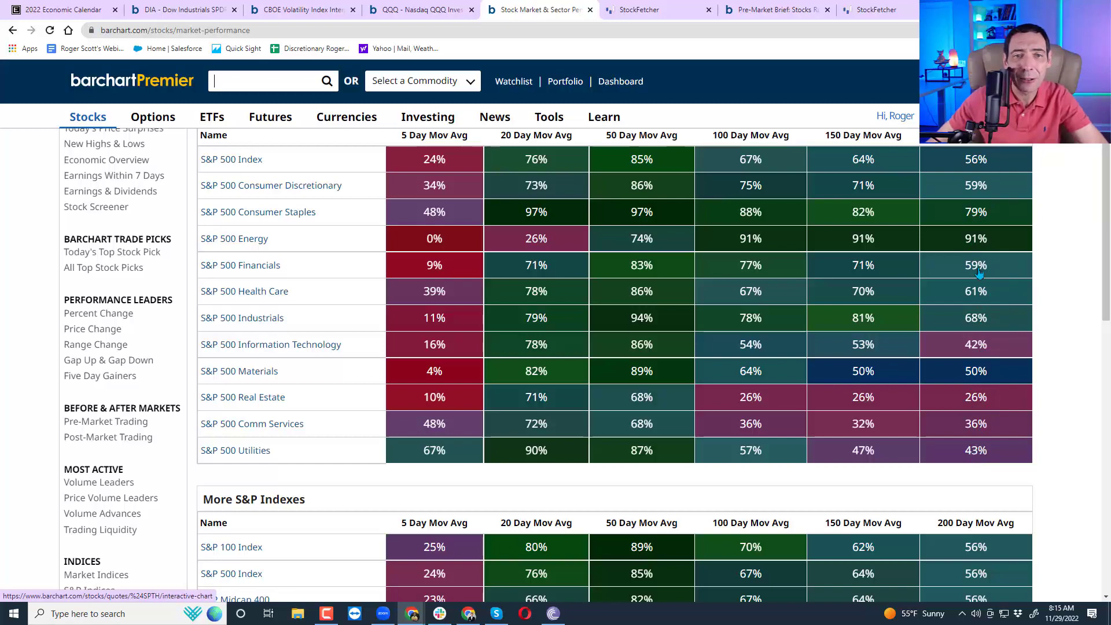
{"action": "left_click_drag", "start_coordinate": [1103, 208], "coordinate": [1103, 391]}
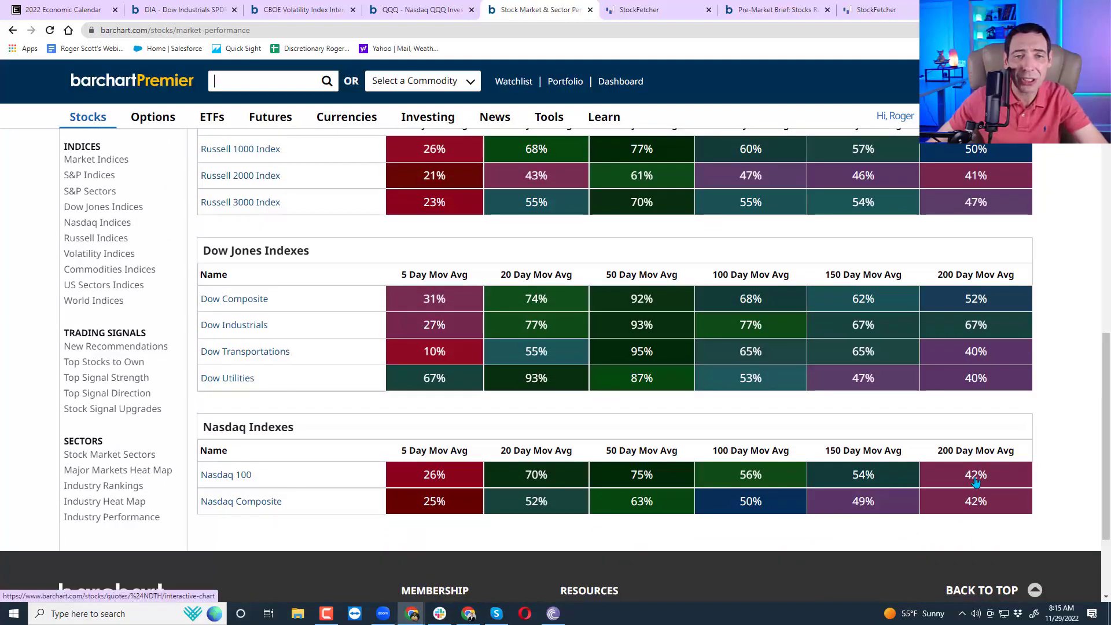
{"action": "scroll", "coordinate": [976, 481], "scroll_direction": "up", "scroll_amount": 2}
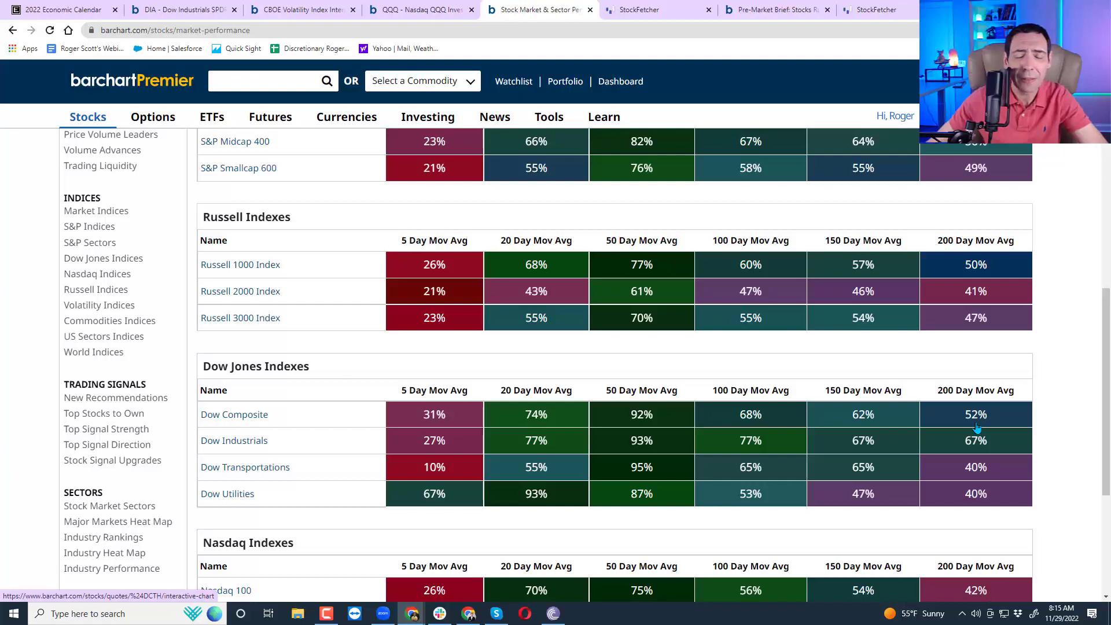
{"action": "scroll", "coordinate": [976, 427], "scroll_direction": "up", "scroll_amount": 2}
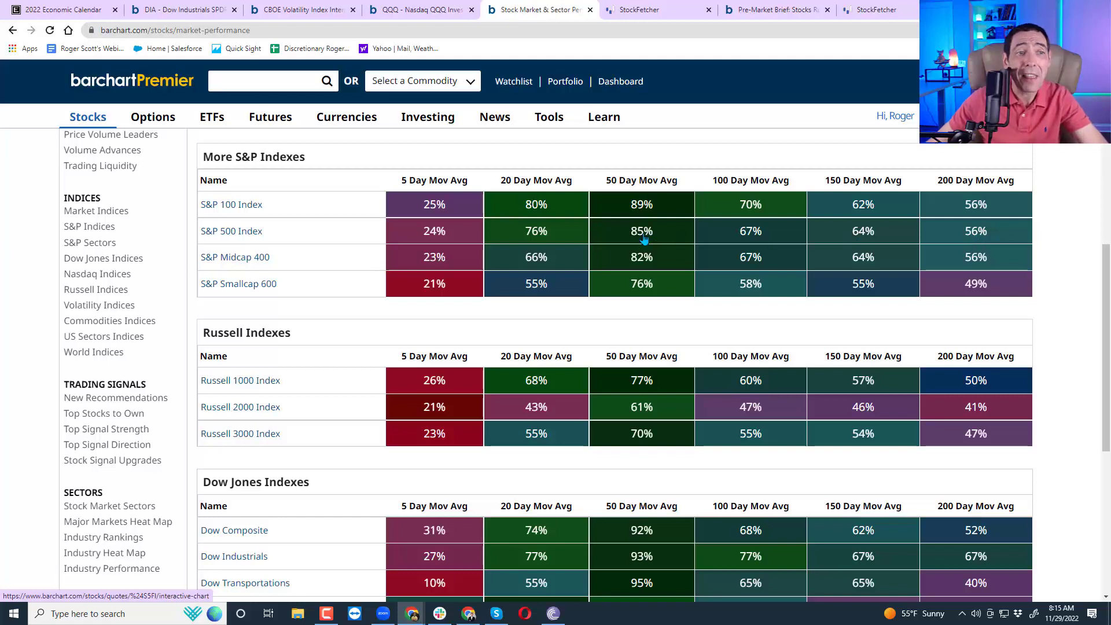
{"action": "scroll", "coordinate": [643, 238], "scroll_direction": "down", "scroll_amount": 1}
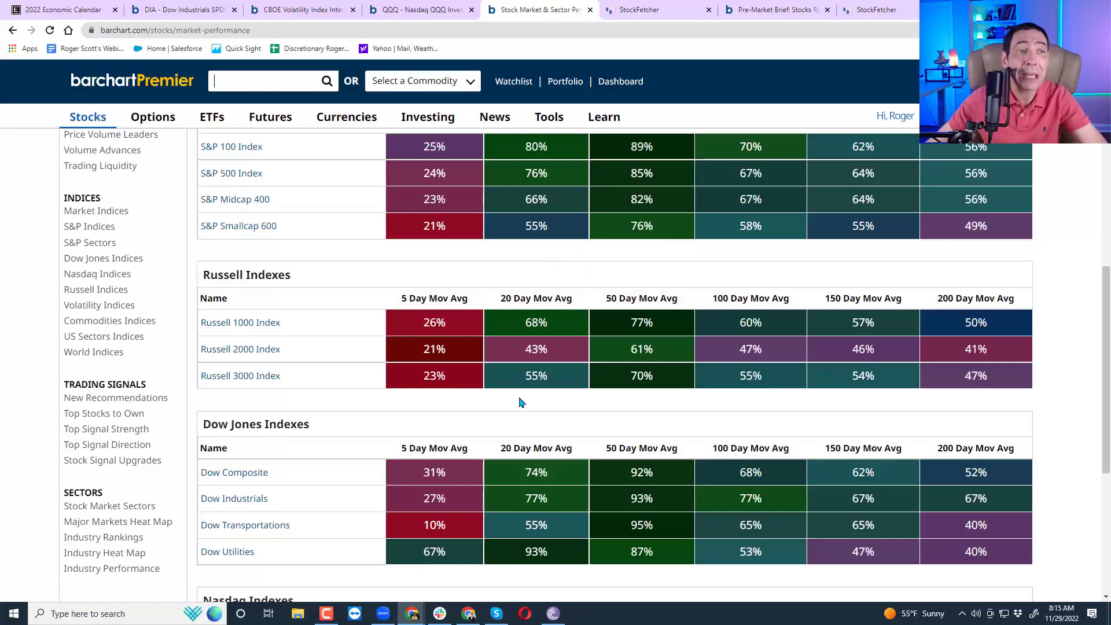
{"action": "left_click", "coordinate": [69, 9]}
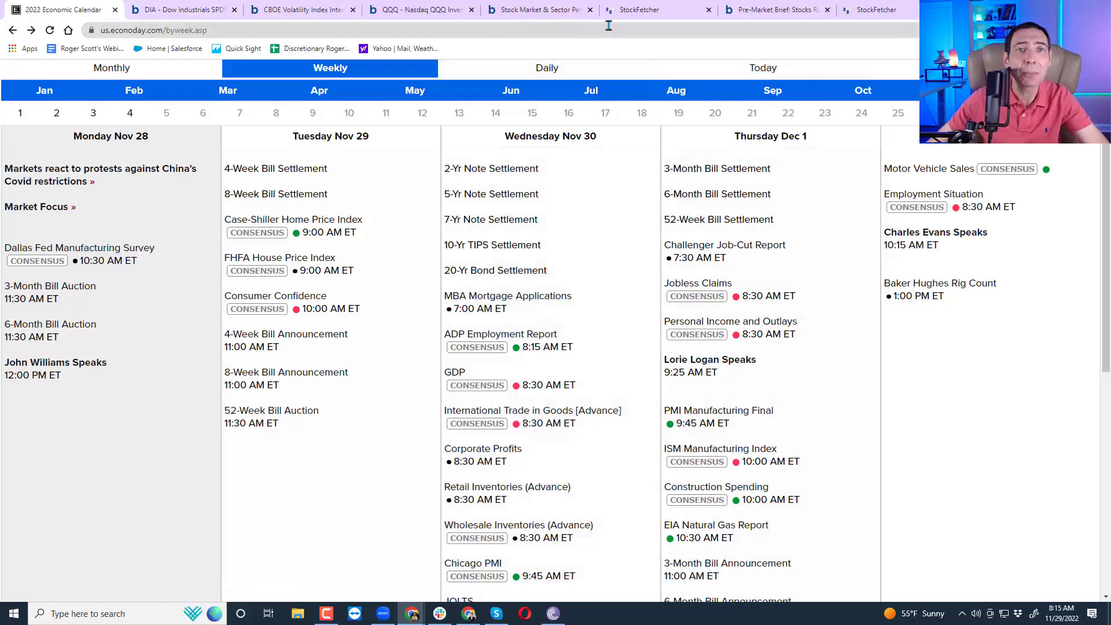
Open the 'Stocks Rebound As China Concerns Ease' brief and scroll to its highlighted paragraphs
{"action": "left_click", "coordinate": [781, 11]}
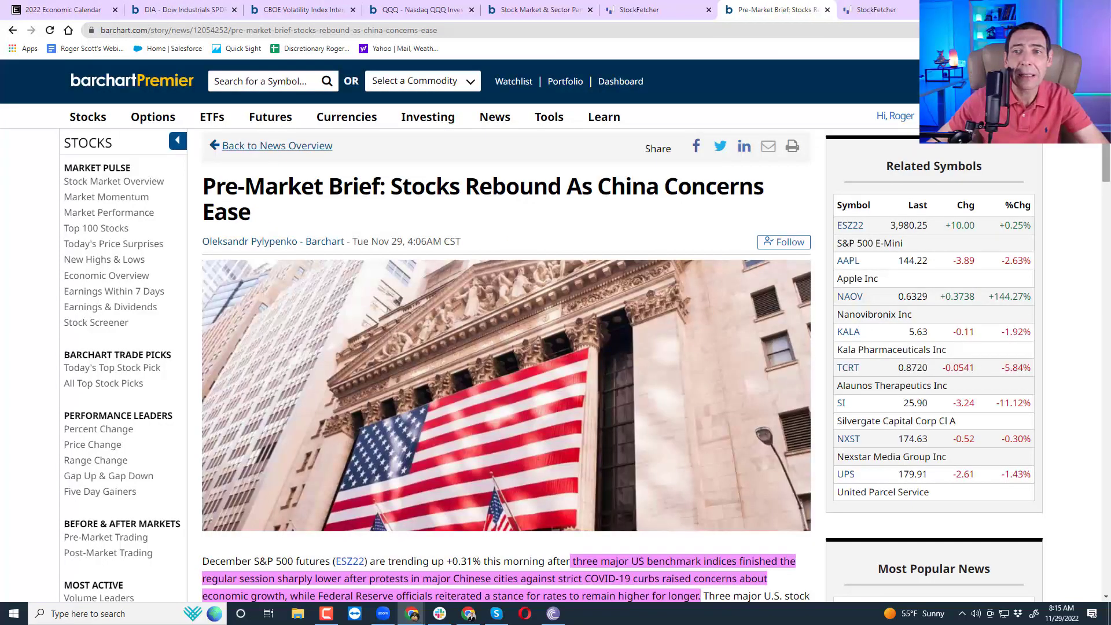
{"action": "scroll", "coordinate": [1106, 184], "scroll_direction": "down", "scroll_amount": 5}
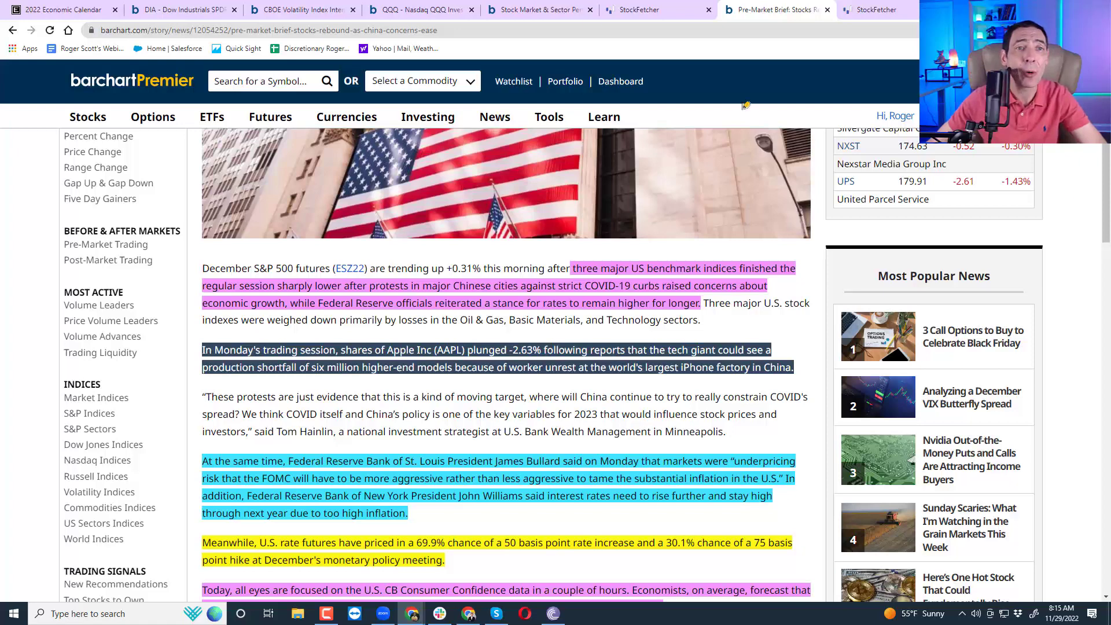
Open the $S5FI chart from the S&P 500 50 Day Mov Avg sector cell, then return to the Pre-Market Brief
{"action": "left_click", "coordinate": [525, 8]}
{"action": "scroll", "coordinate": [656, 282], "scroll_direction": "up", "scroll_amount": 5}
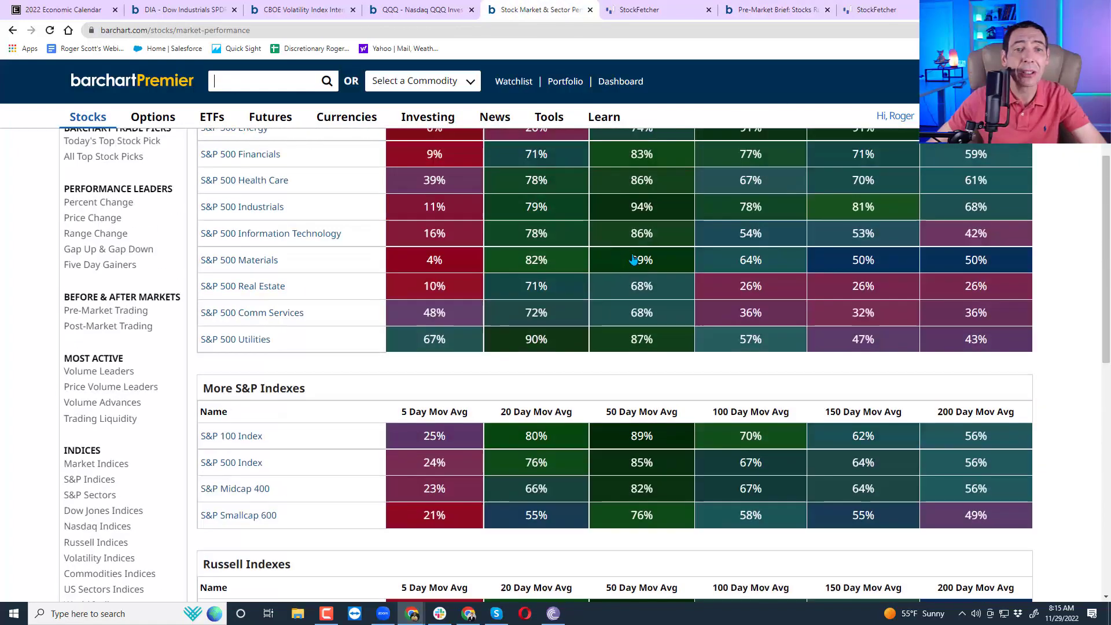
{"action": "scroll", "coordinate": [656, 282], "scroll_direction": "up", "scroll_amount": 4}
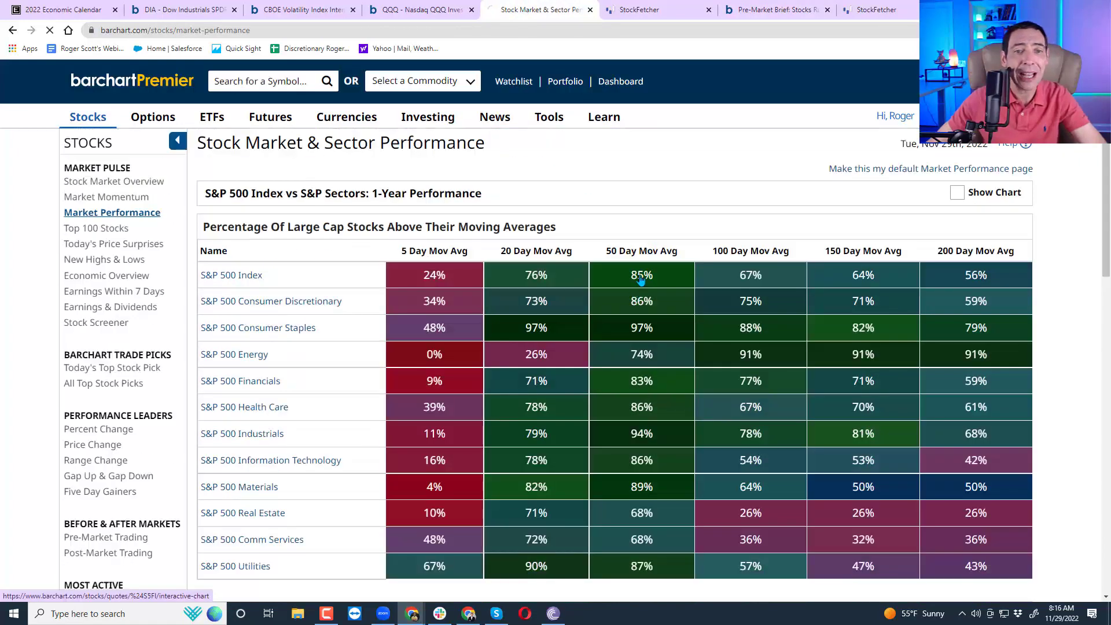
{"action": "left_click", "coordinate": [641, 280]}
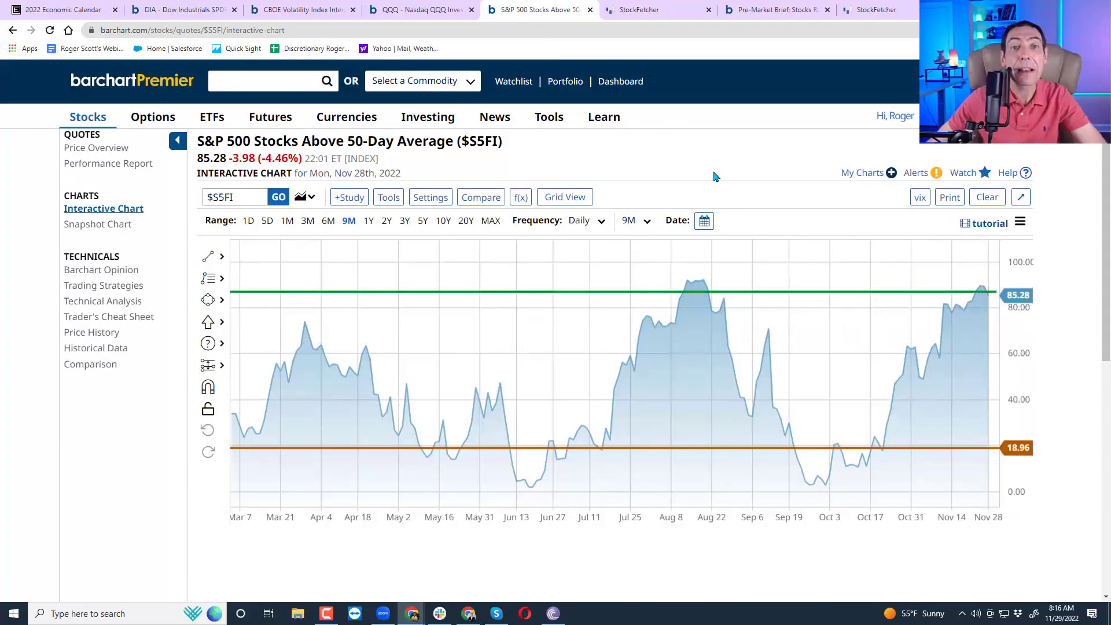
{"action": "left_click", "coordinate": [760, 8]}
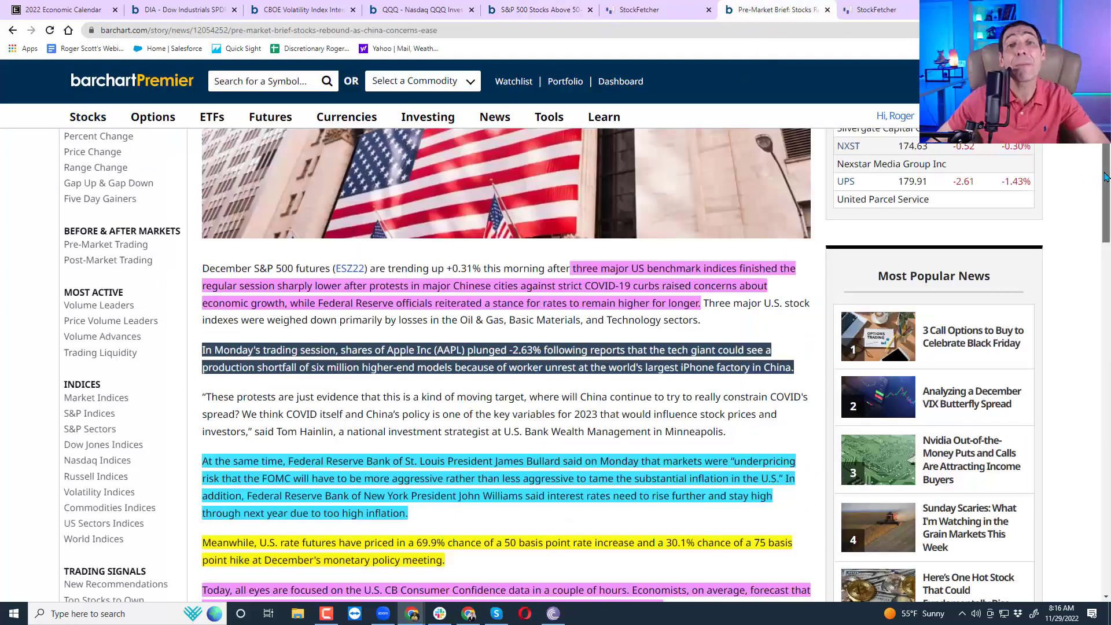
{"action": "left_click_drag", "start_coordinate": [1104, 177], "coordinate": [1105, 187]}
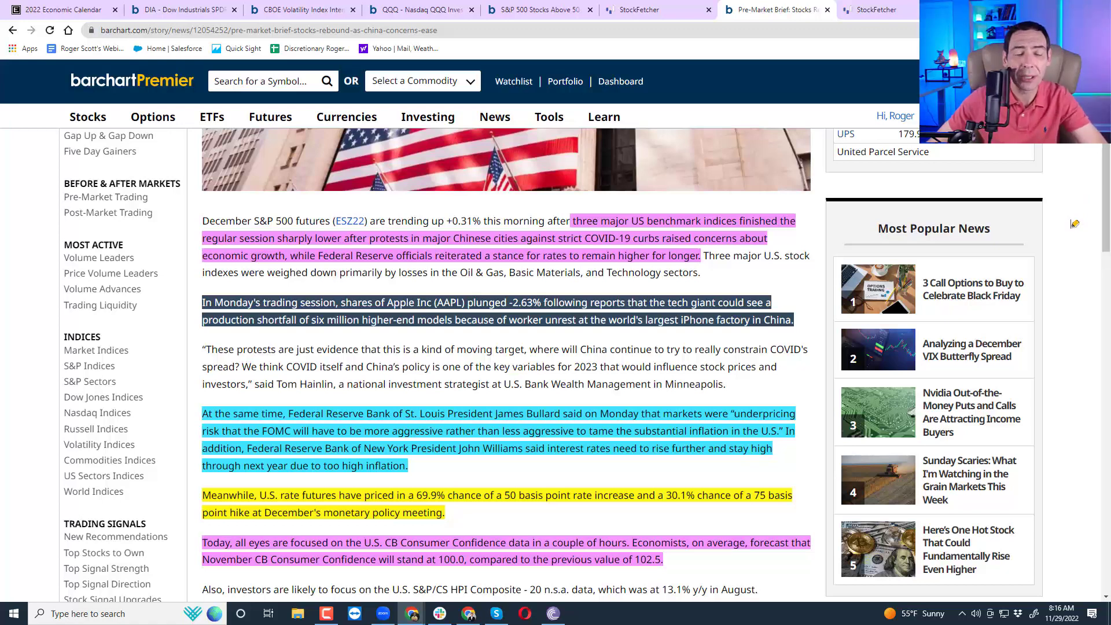
{"action": "left_click", "coordinate": [615, 227]}
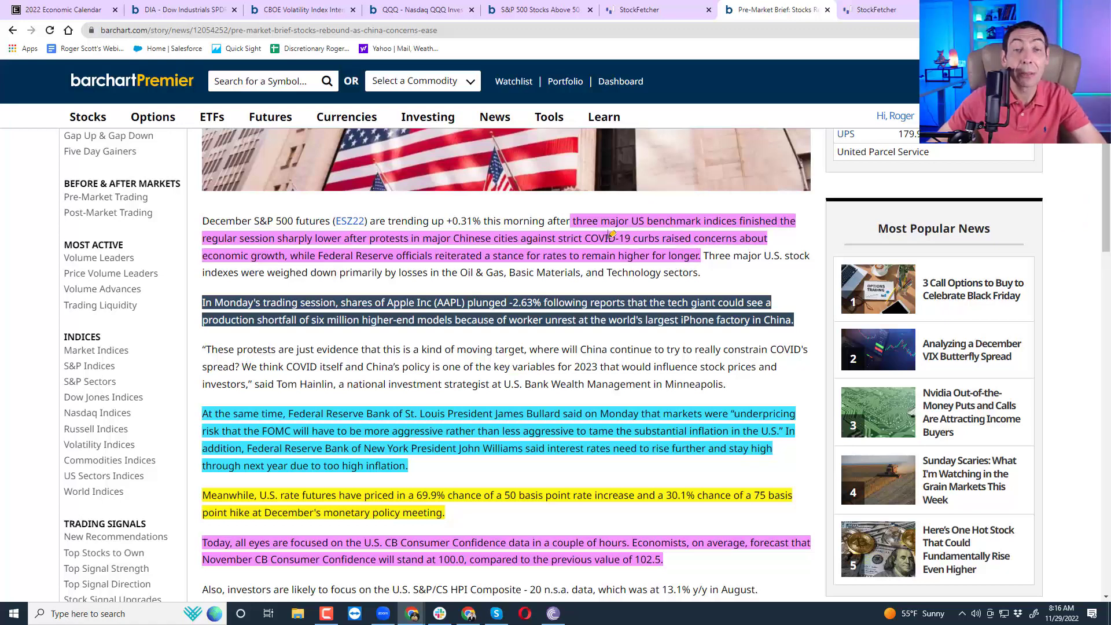
{"action": "left_click", "coordinate": [597, 236]}
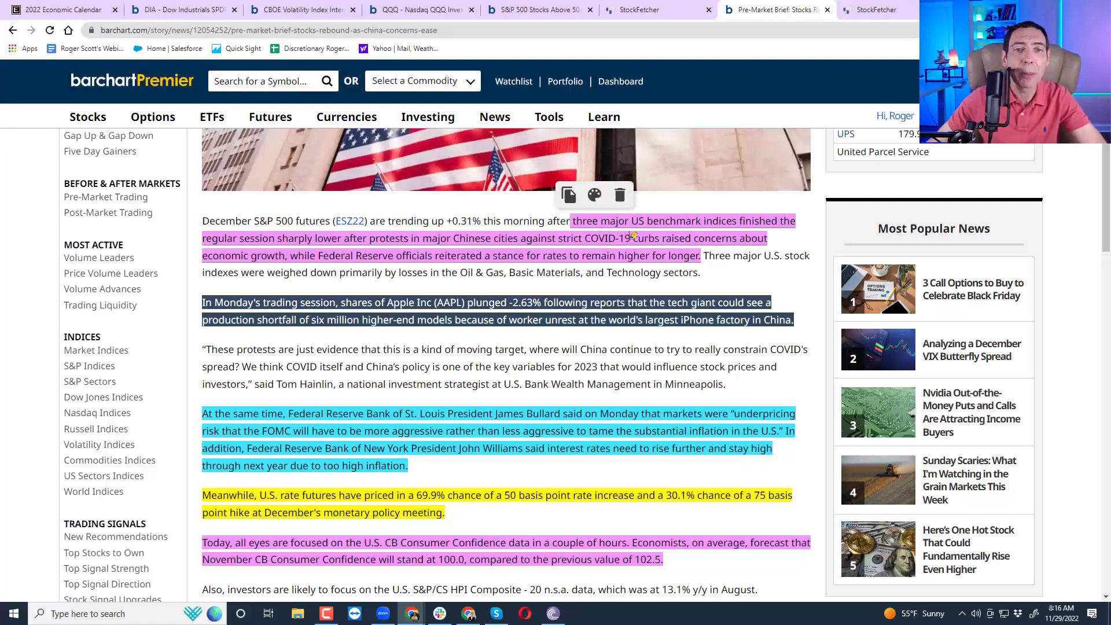
{"action": "left_click", "coordinate": [267, 255]}
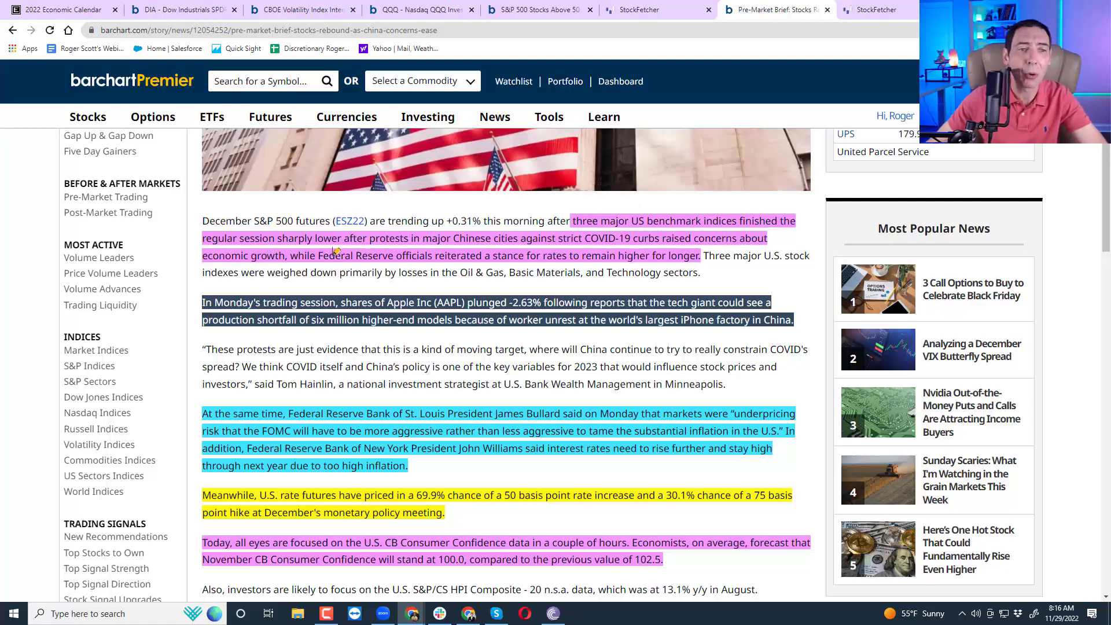
{"action": "mouse_move", "coordinate": [480, 248]}
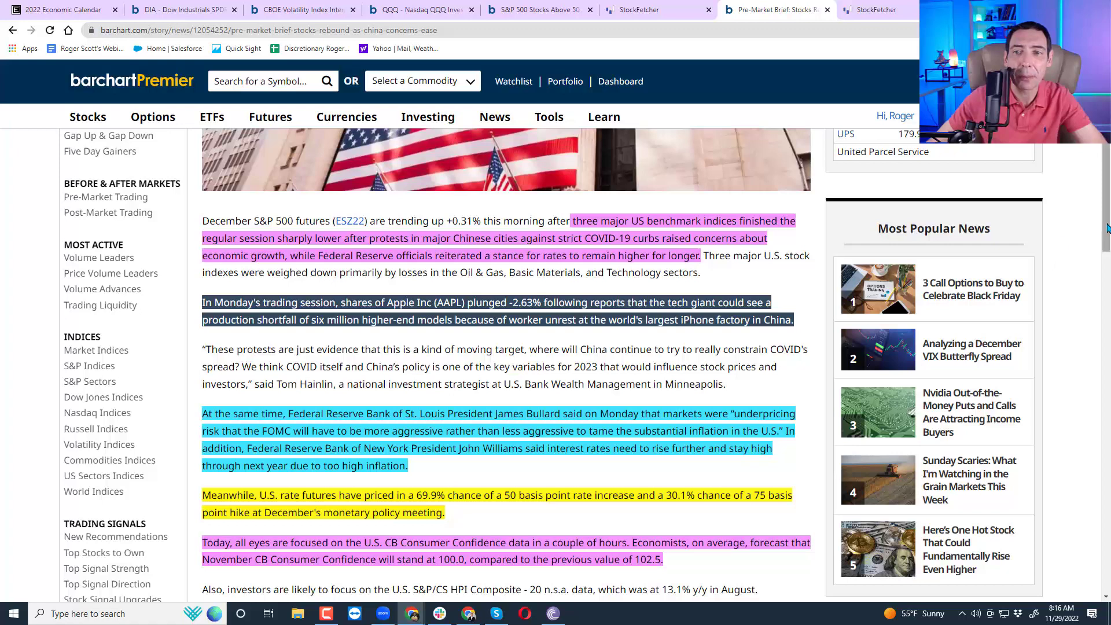
{"action": "left_click_drag", "start_coordinate": [1107, 228], "coordinate": [1106, 244]}
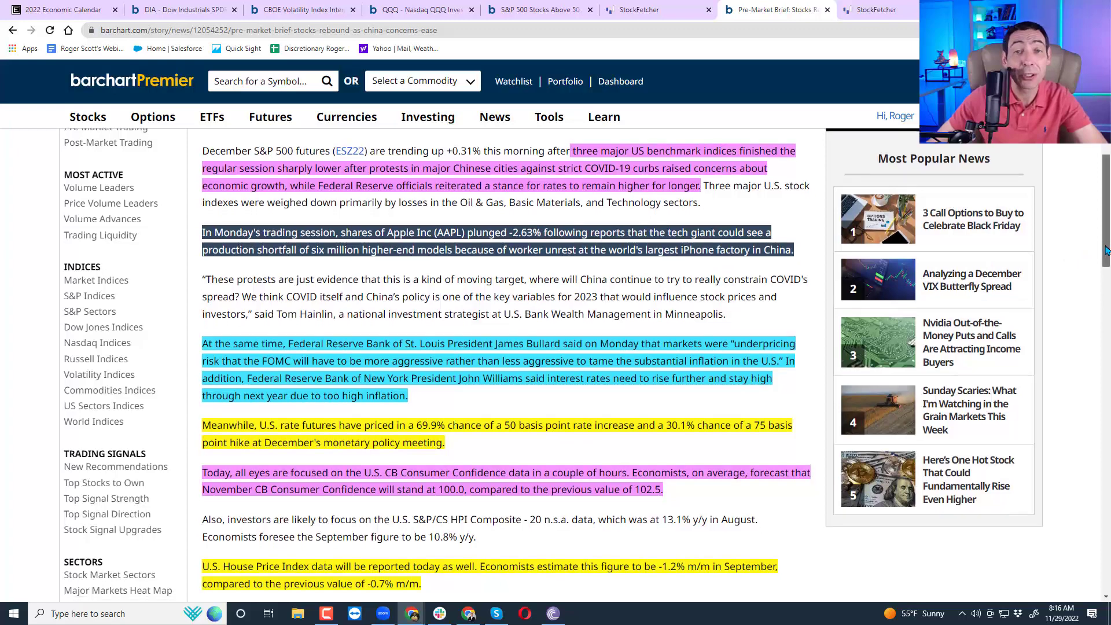
{"action": "left_click_drag", "start_coordinate": [1103, 246], "coordinate": [1106, 257]}
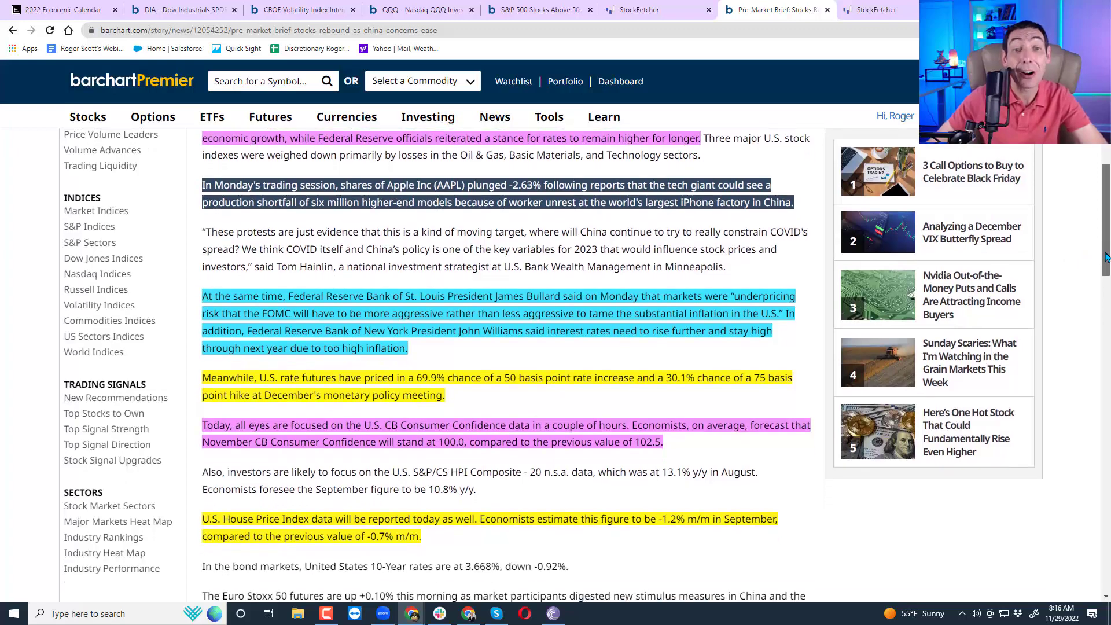
{"action": "scroll", "coordinate": [1106, 257], "scroll_direction": "down", "scroll_amount": 1}
{"action": "mouse_move", "coordinate": [263, 305]}
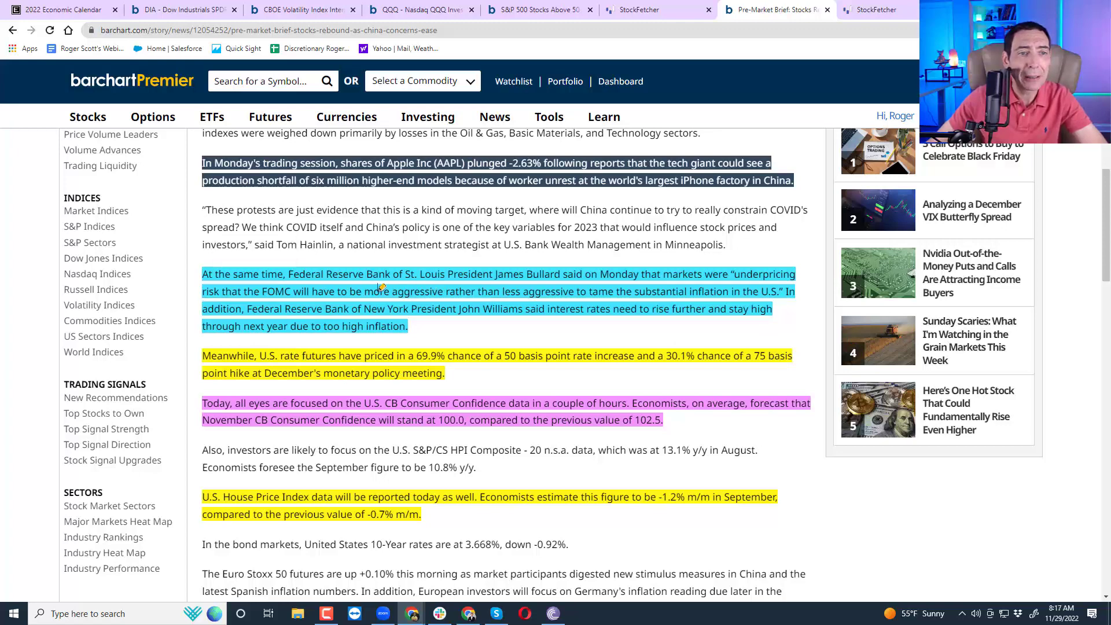
{"action": "mouse_move", "coordinate": [512, 290]}
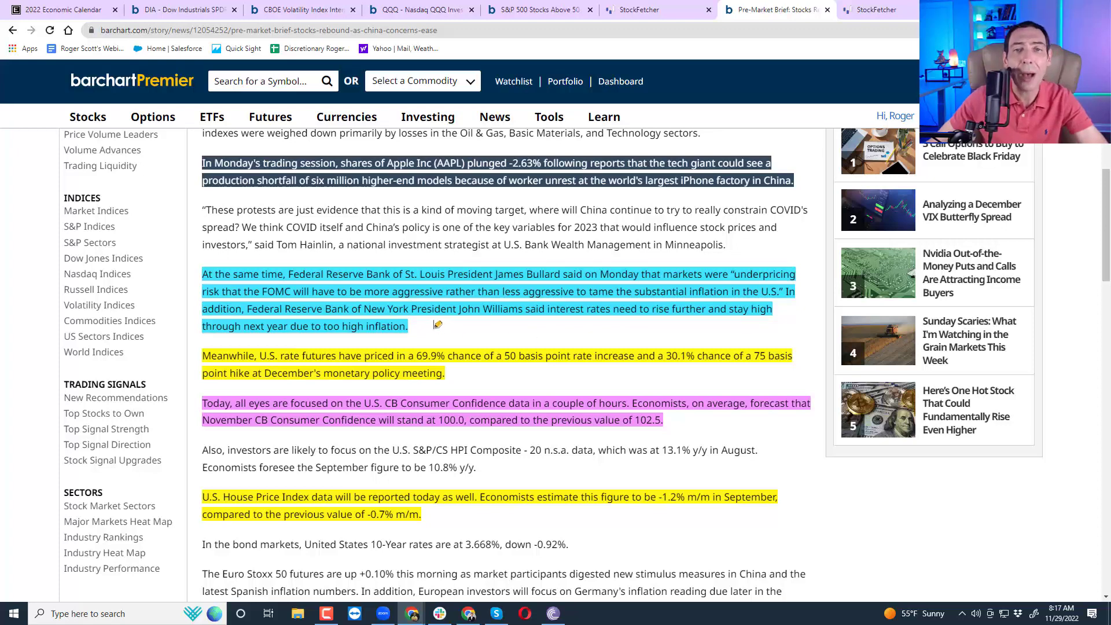
{"action": "scroll", "coordinate": [463, 312], "scroll_direction": "down", "scroll_amount": 2}
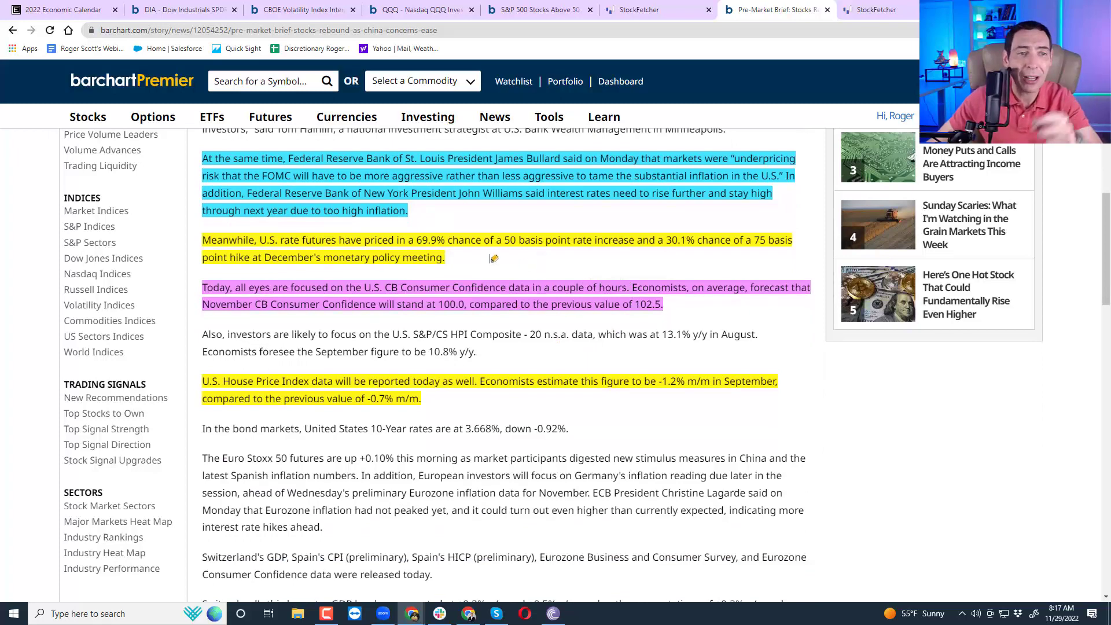
{"action": "mouse_move", "coordinate": [283, 258]}
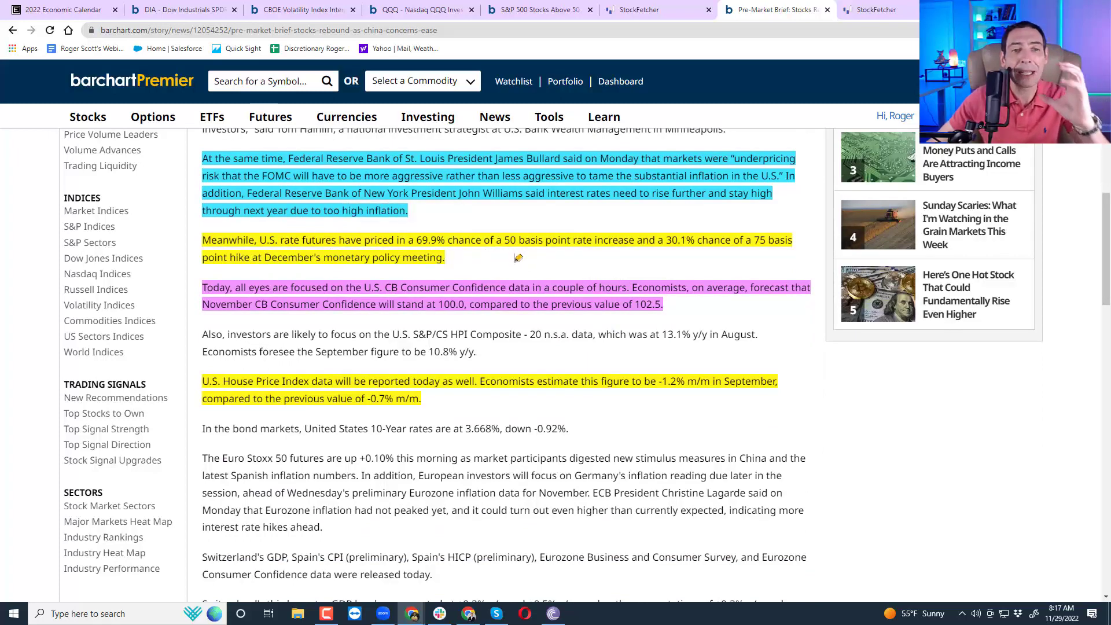
{"action": "mouse_move", "coordinate": [755, 245]}
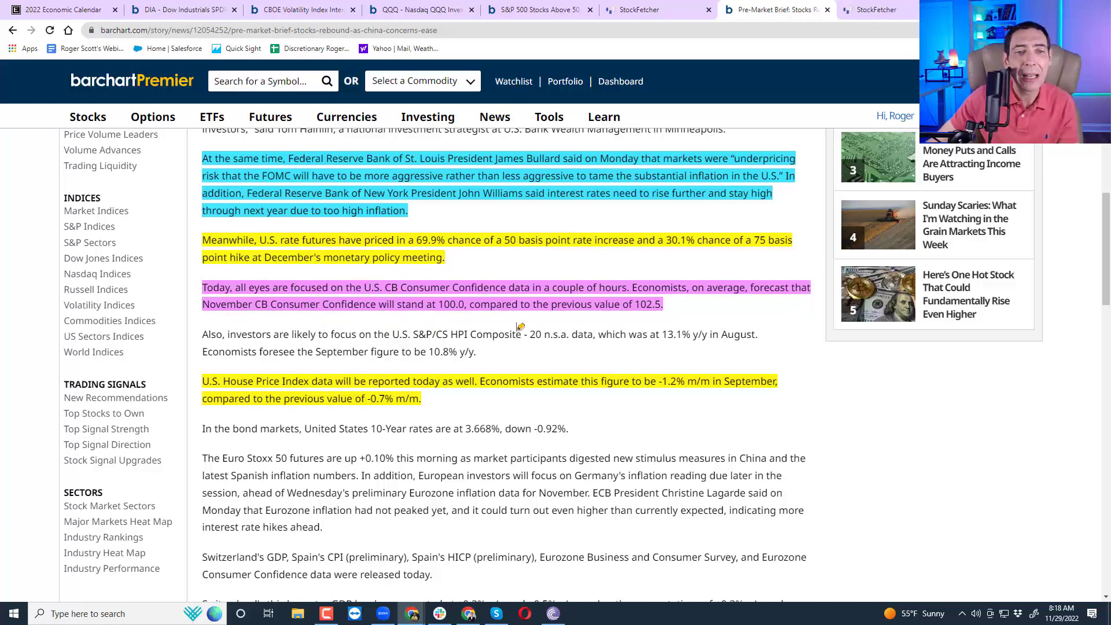
{"action": "mouse_move", "coordinate": [663, 307]}
{"action": "mouse_move", "coordinate": [633, 384]}
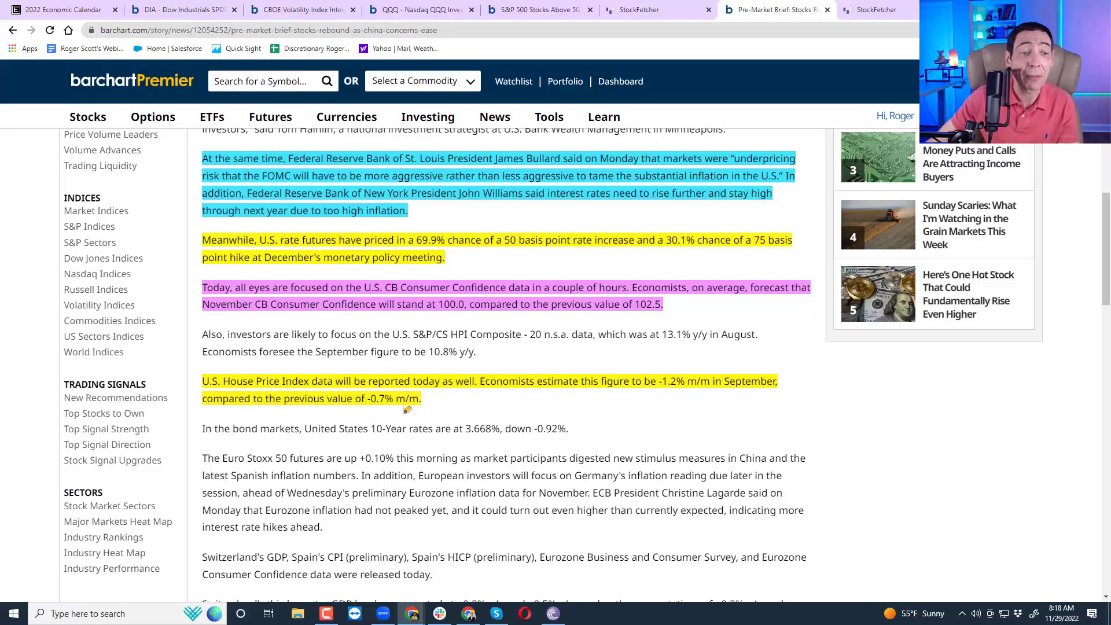
{"action": "scroll", "coordinate": [400, 406], "scroll_direction": "down", "scroll_amount": 9}
{"action": "scroll", "coordinate": [408, 403], "scroll_direction": "down", "scroll_amount": 1}
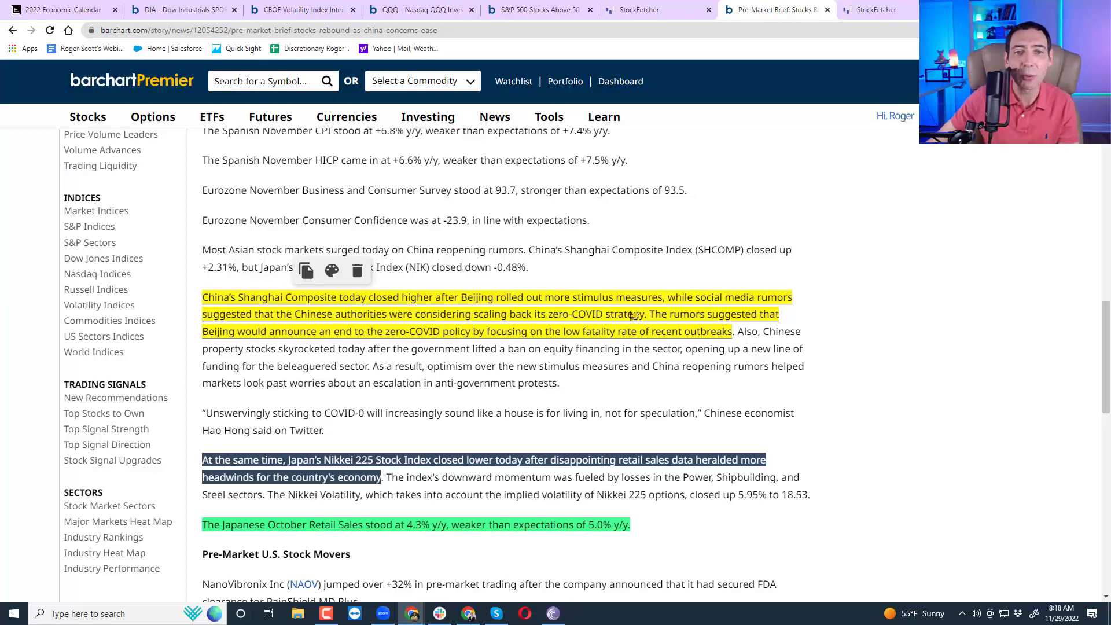
{"action": "left_click", "coordinate": [283, 331]}
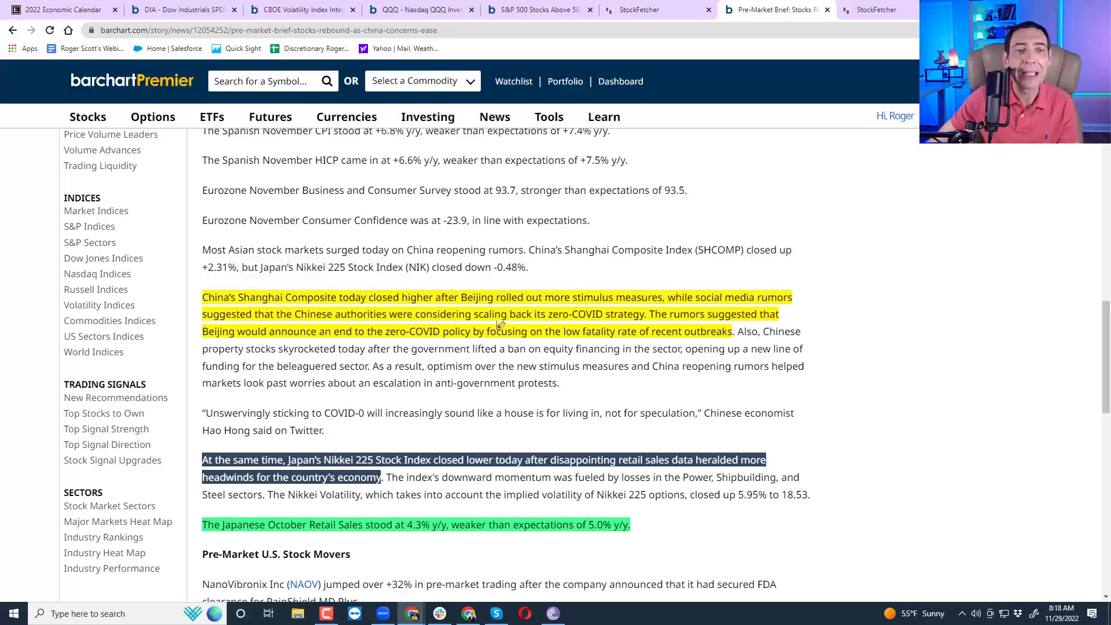
{"action": "left_click", "coordinate": [541, 326]}
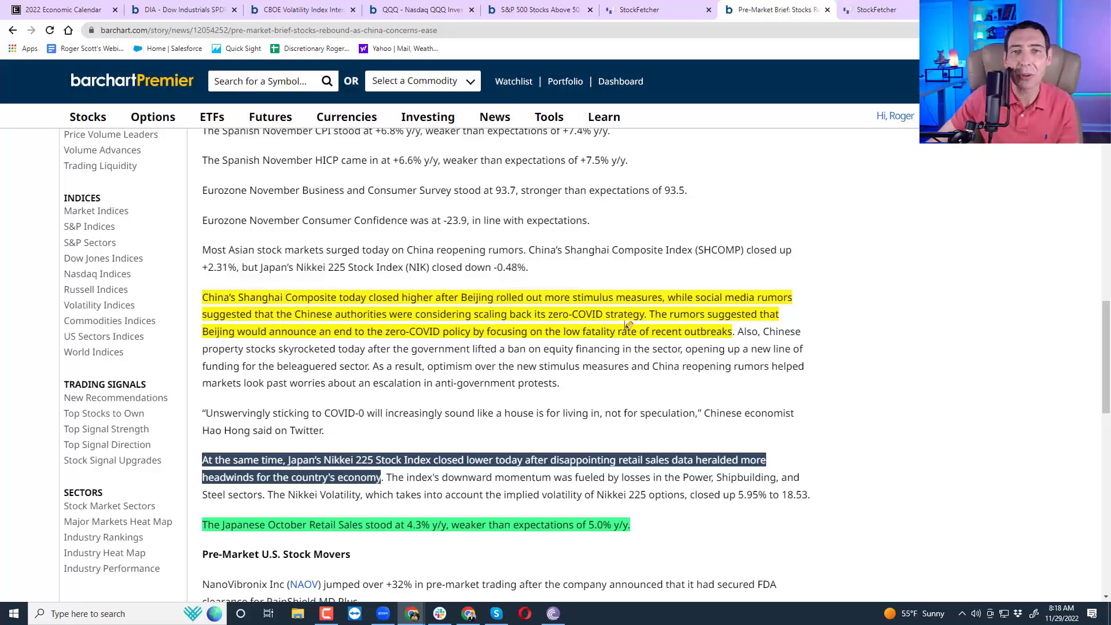
{"action": "left_click", "coordinate": [626, 325]}
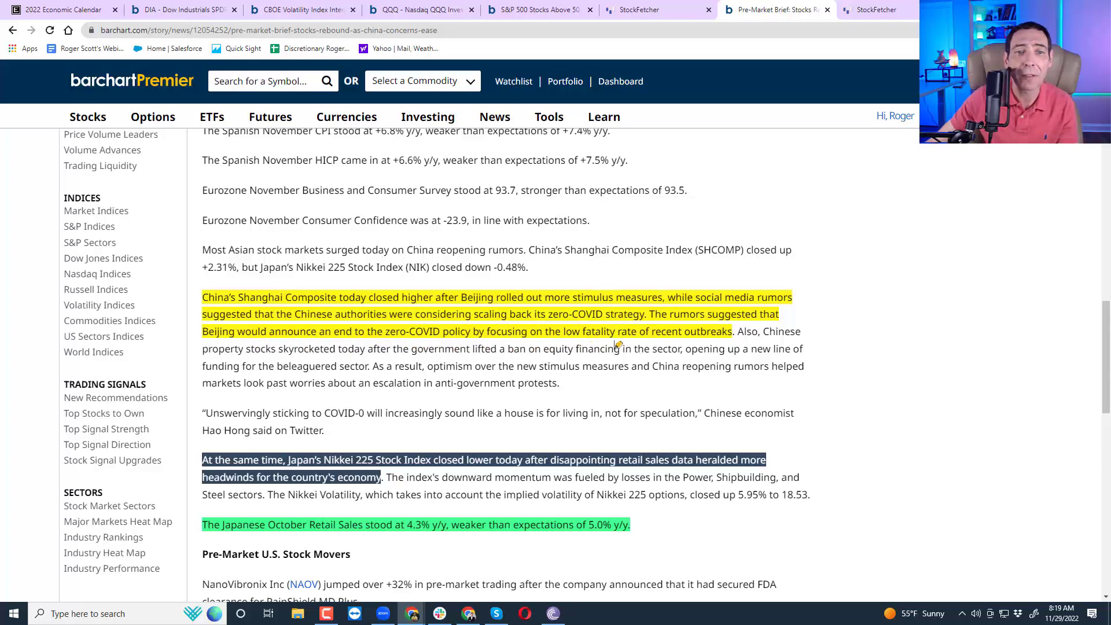
{"action": "mouse_move", "coordinate": [702, 335]}
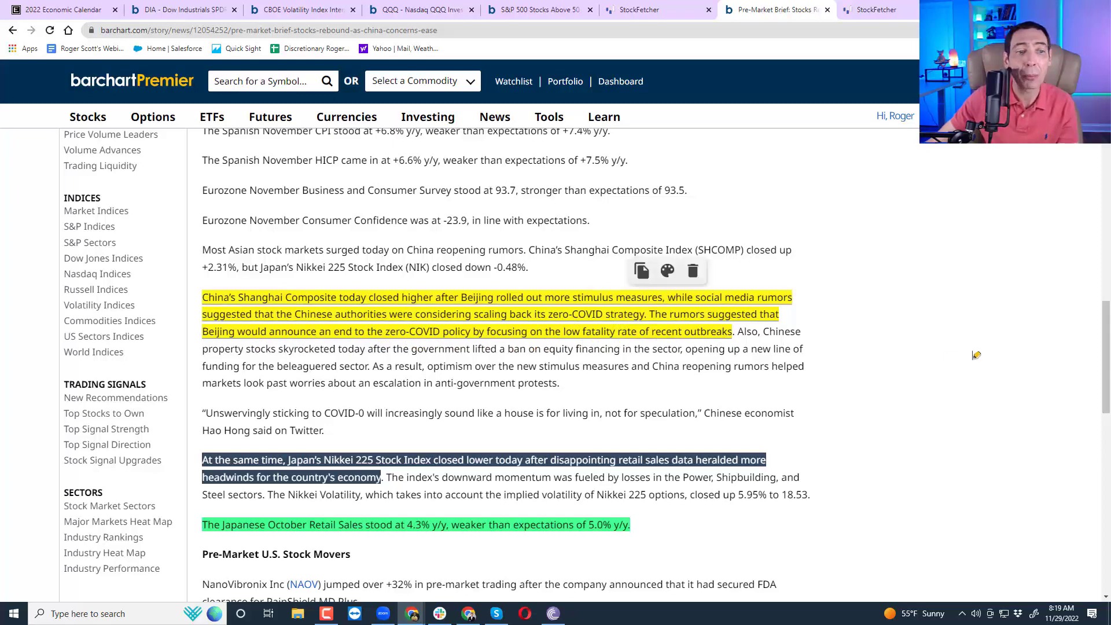
{"action": "scroll", "coordinate": [976, 355], "scroll_direction": "down", "scroll_amount": 3}
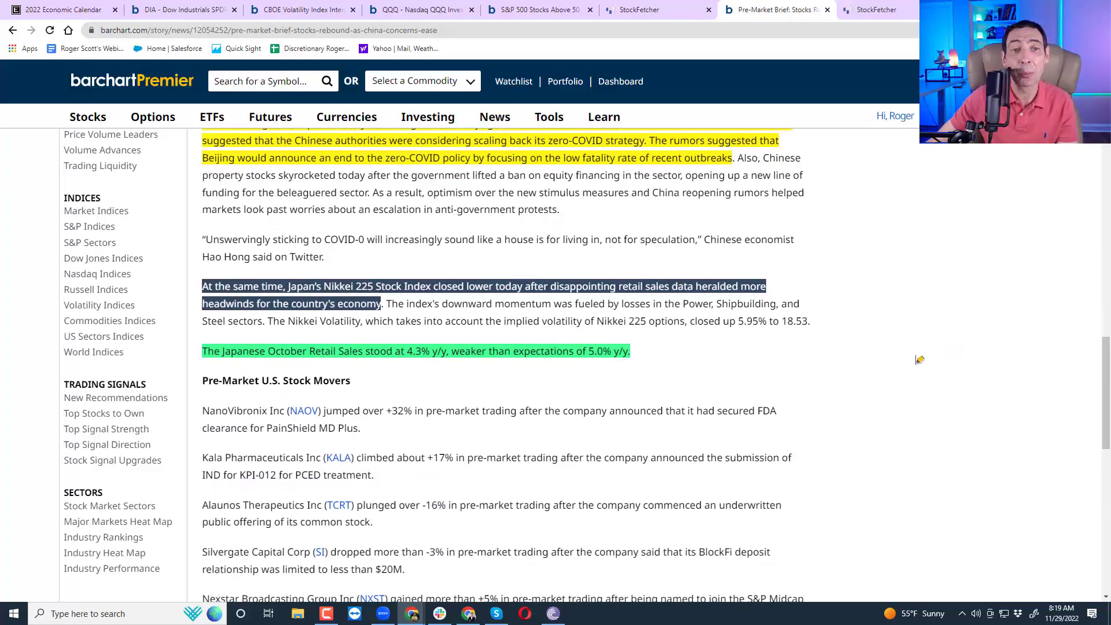
{"action": "scroll", "coordinate": [919, 359], "scroll_direction": "up", "scroll_amount": 1}
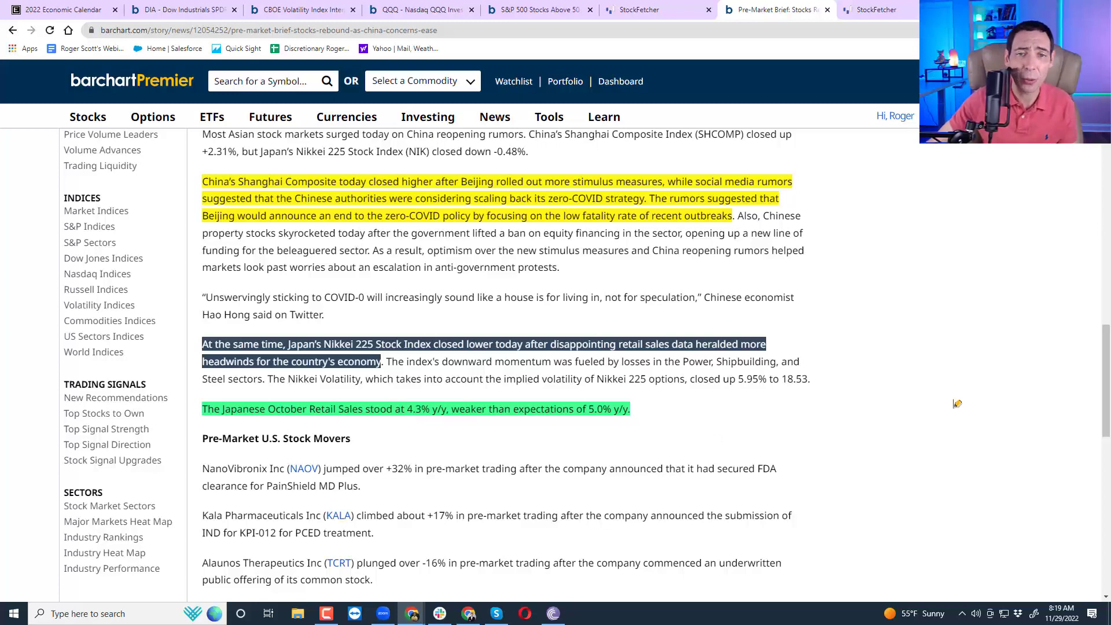
{"action": "scroll", "coordinate": [953, 398], "scroll_direction": "up", "scroll_amount": 4}
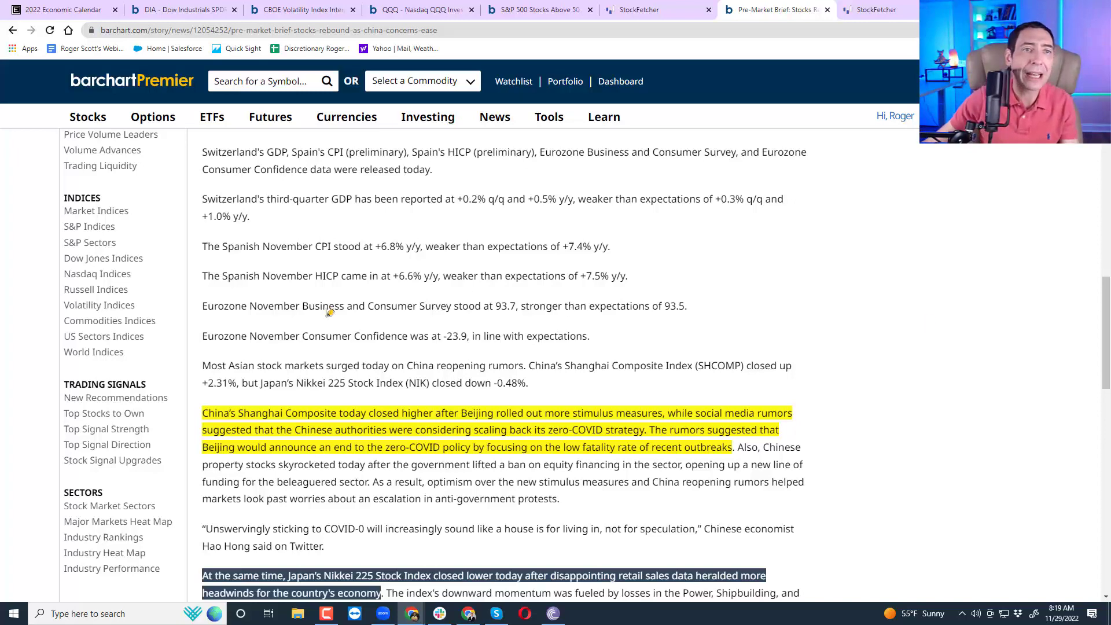
Load the TLT chart through the symbol search from the VIX chart page
{"action": "left_click", "coordinate": [295, 7]}
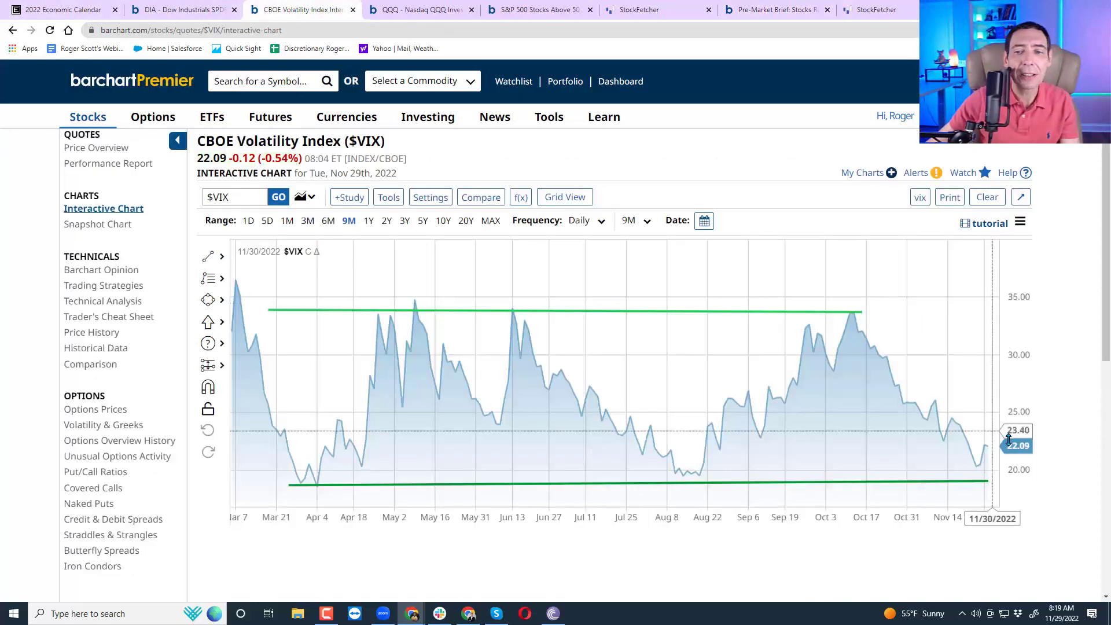
{"action": "left_click", "coordinate": [260, 81]}
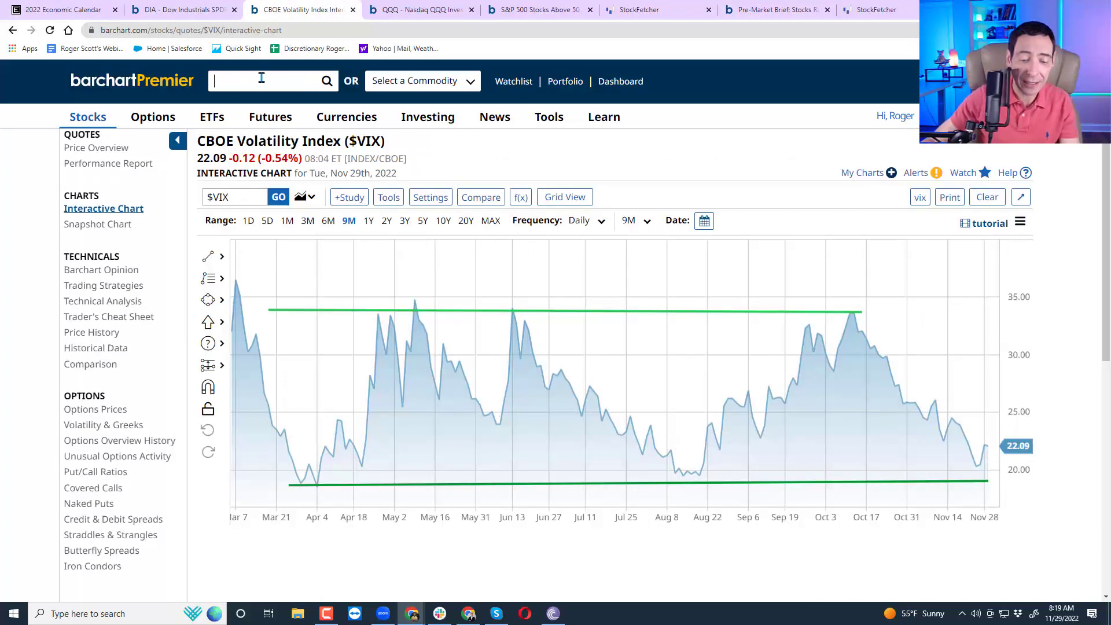
{"action": "type", "text": "tlt"}
{"action": "key", "text": "Return"}
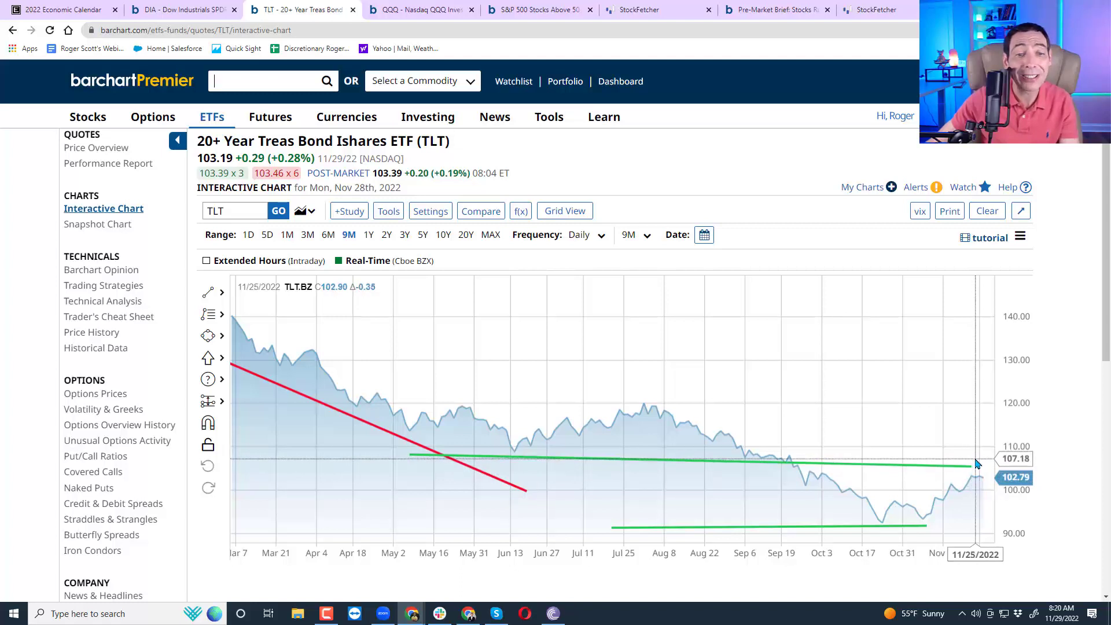
Apply the '50-200 MA - RSI' chart template and bring the RSI panel into view
{"action": "mouse_move", "coordinate": [1102, 329]}
{"action": "left_mouse_down"}
{"action": "mouse_move", "coordinate": [1102, 369]}
{"action": "mouse_move", "coordinate": [1102, 328]}
{"action": "left_mouse_up"}
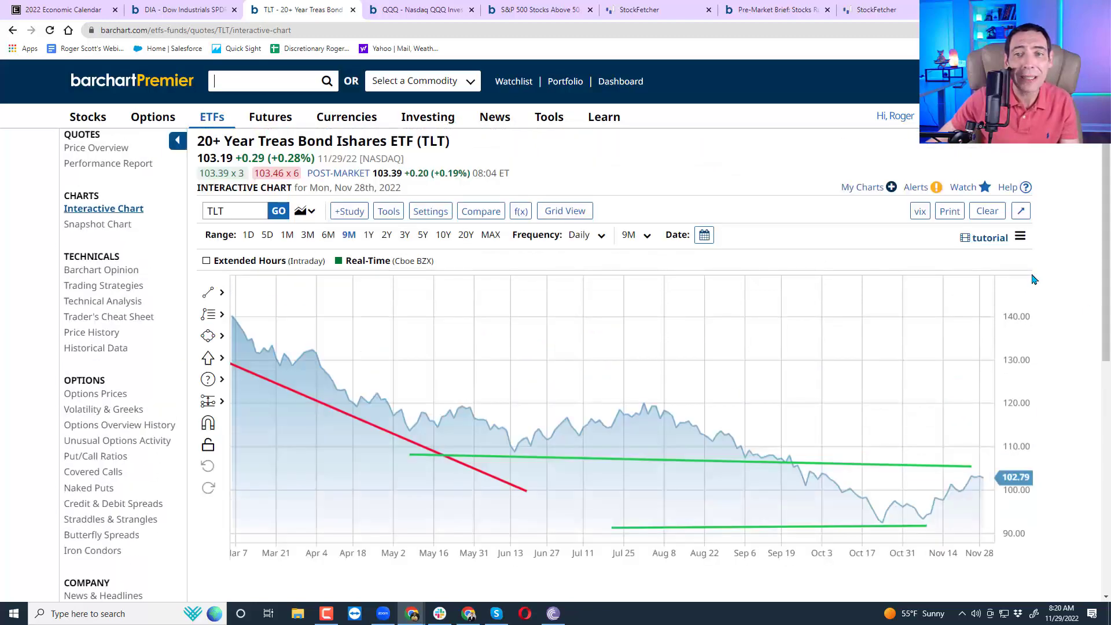
{"action": "left_click", "coordinate": [915, 212]}
{"action": "left_click", "coordinate": [523, 266]}
{"action": "left_click_drag", "start_coordinate": [1103, 265], "coordinate": [1104, 294]}
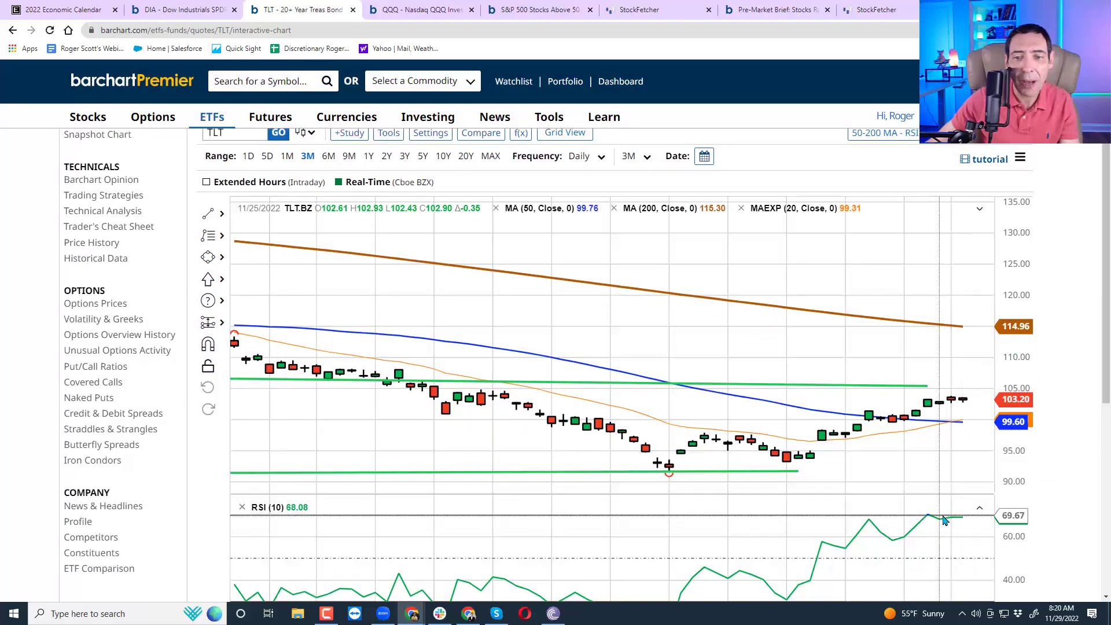
{"action": "scroll", "coordinate": [1100, 390], "scroll_direction": "down", "scroll_amount": 1}
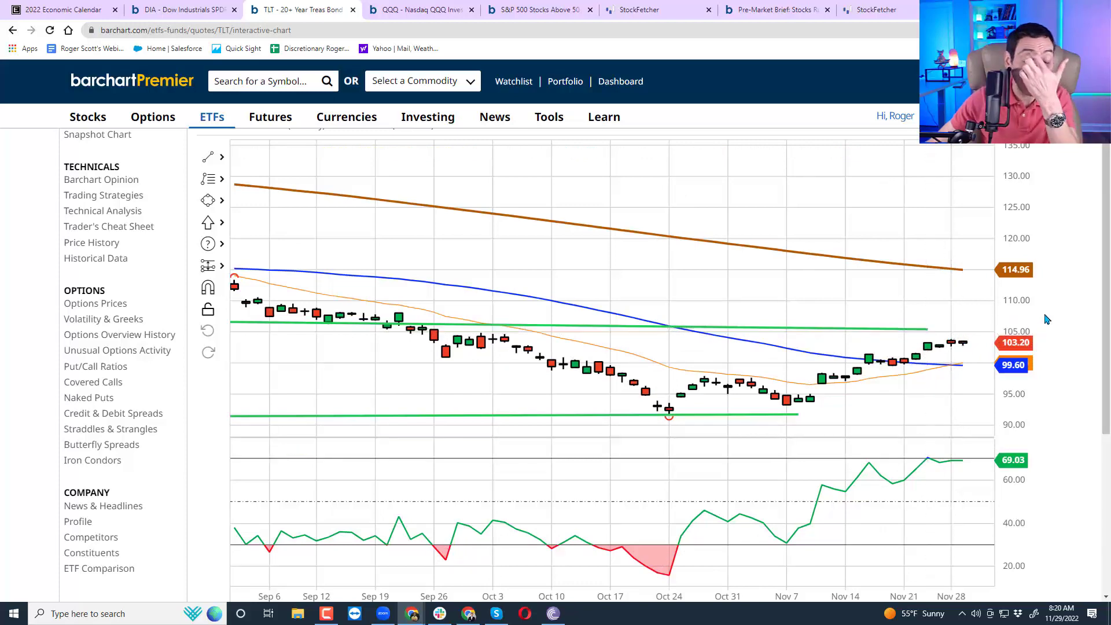
{"action": "scroll", "coordinate": [1106, 329], "scroll_direction": "up", "scroll_amount": 3}
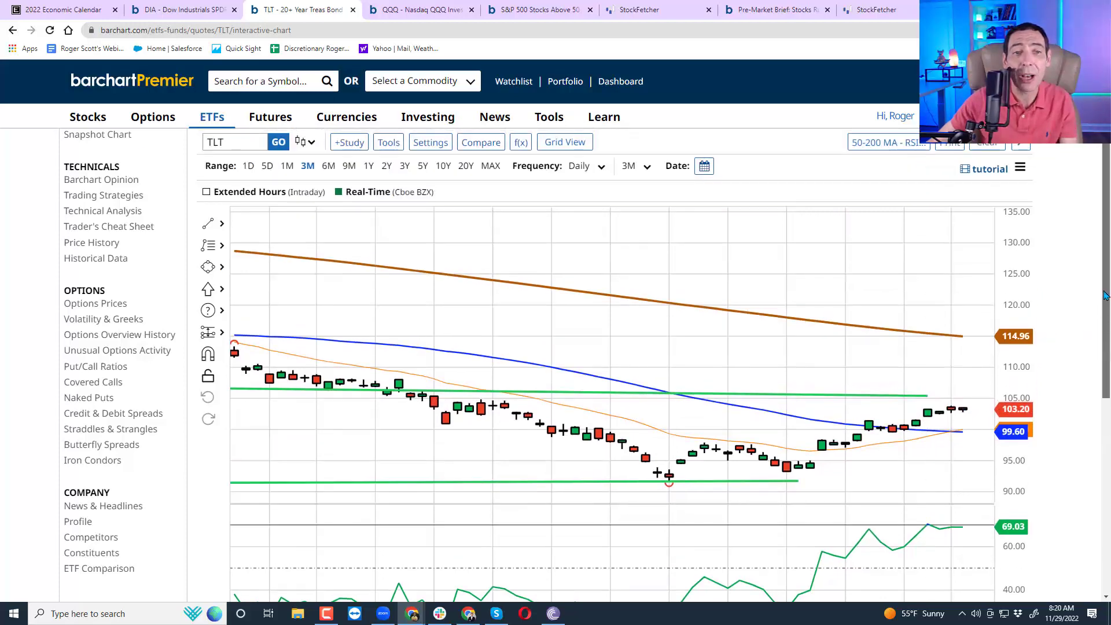
Run the '11 USA Sectors' filter from MyFilters and display its 11 sector ETFs as a table
{"action": "left_click", "coordinate": [839, 10]}
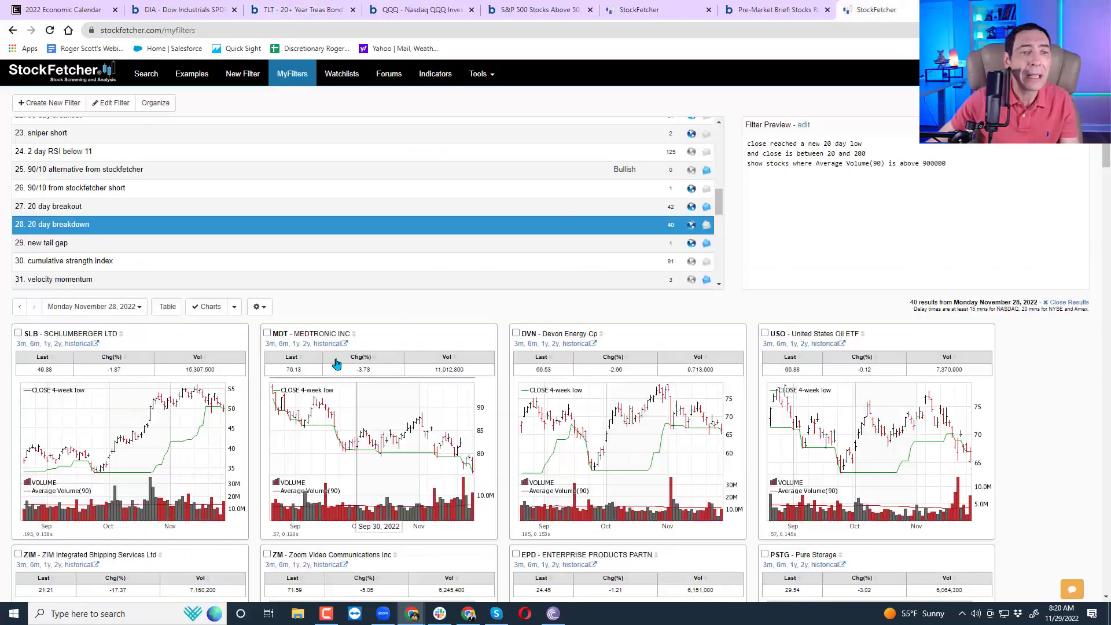
{"action": "left_click_drag", "start_coordinate": [719, 202], "coordinate": [715, 289]}
{"action": "left_click", "coordinate": [52, 271]}
{"action": "scroll", "coordinate": [63, 210], "scroll_direction": "up", "scroll_amount": 4}
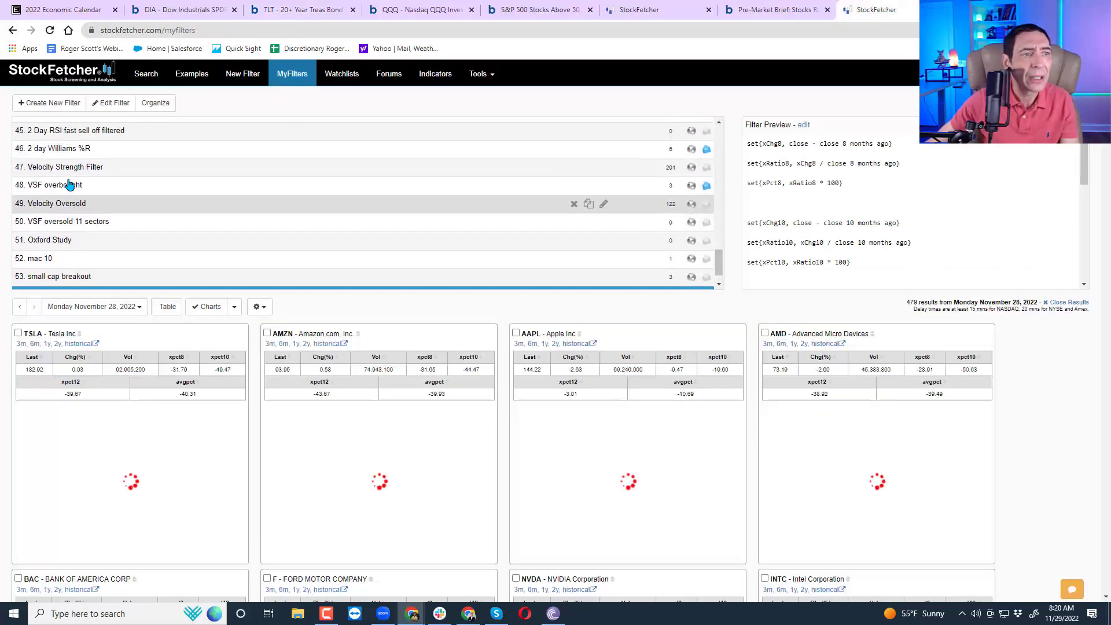
{"action": "scroll", "coordinate": [98, 208], "scroll_direction": "up", "scroll_amount": 1}
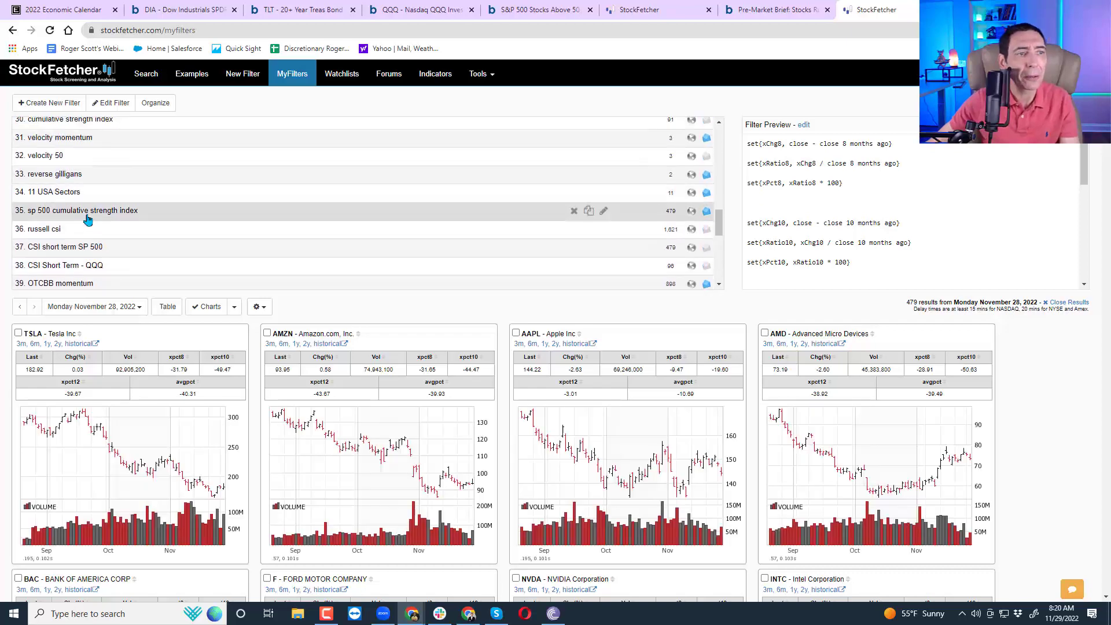
{"action": "left_click", "coordinate": [52, 191]}
{"action": "left_click", "coordinate": [167, 306]}
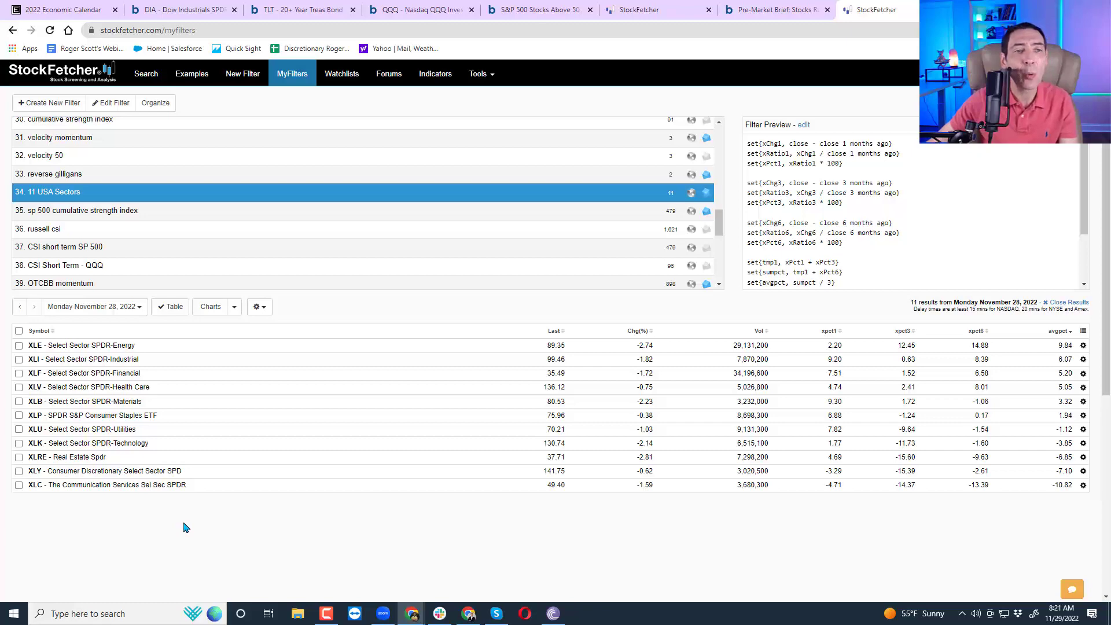
Run the 'CSI Modified 8-10-12' and 'sp 500 cumulative strength index' filters, each ranked by avgpct descending
{"action": "left_click_drag", "start_coordinate": [719, 226], "coordinate": [719, 270]}
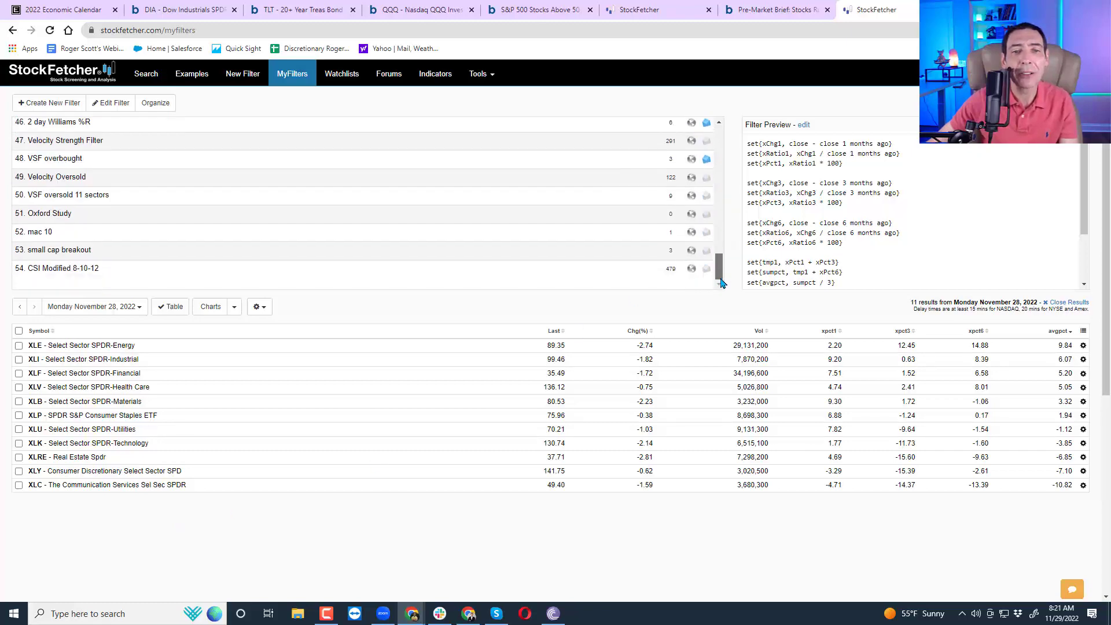
{"action": "left_click", "coordinate": [59, 272]}
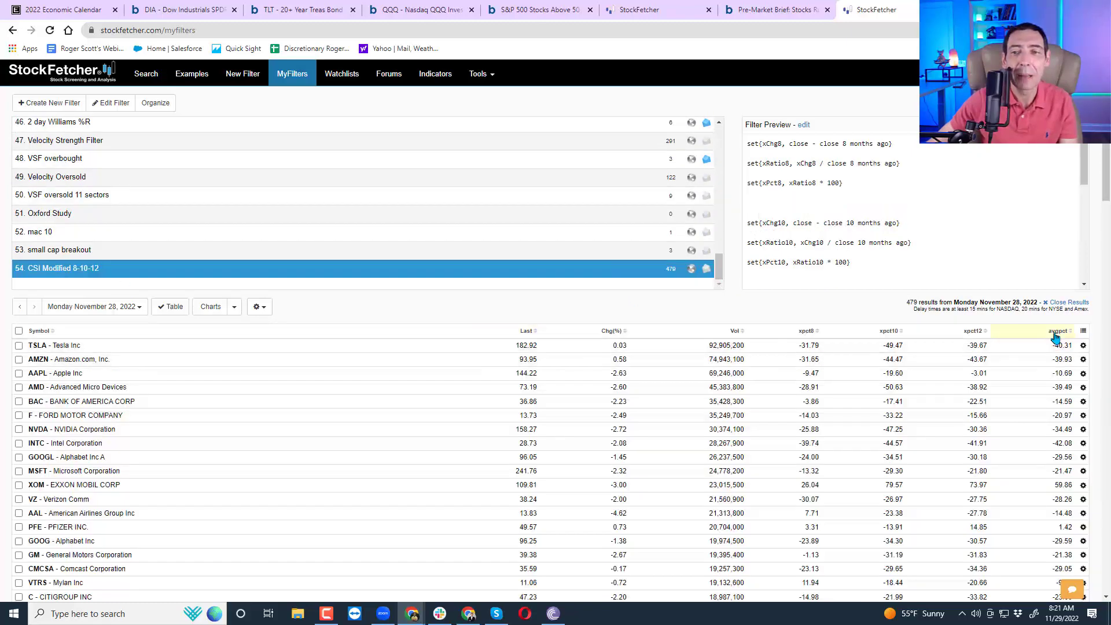
{"action": "left_click", "coordinate": [1054, 333]}
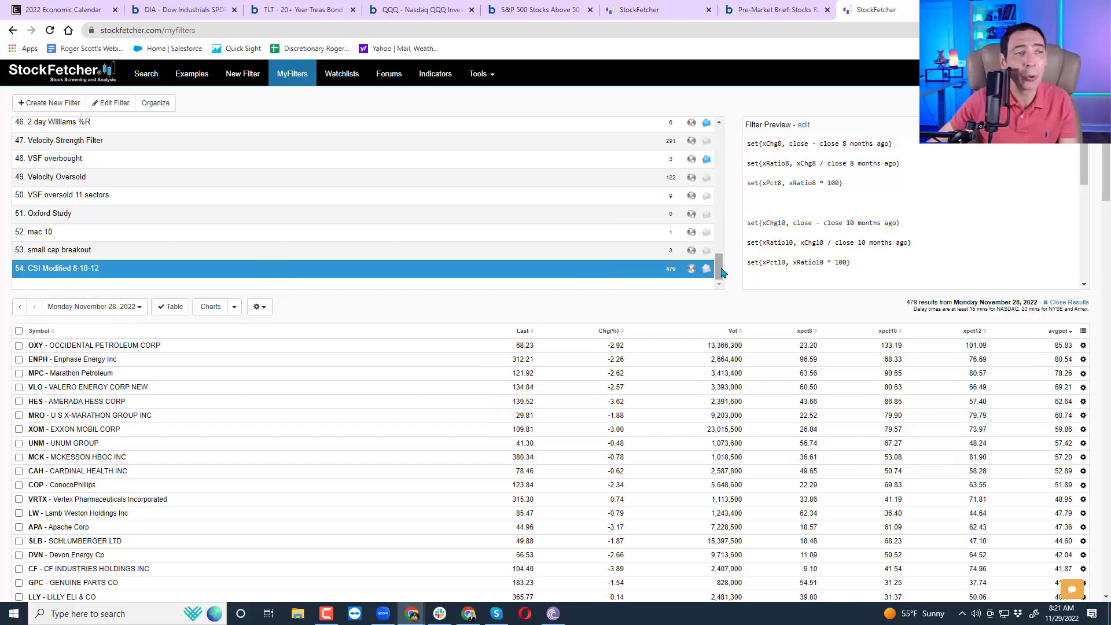
{"action": "left_click_drag", "start_coordinate": [721, 271], "coordinate": [720, 230]}
{"action": "left_click", "coordinate": [405, 206]}
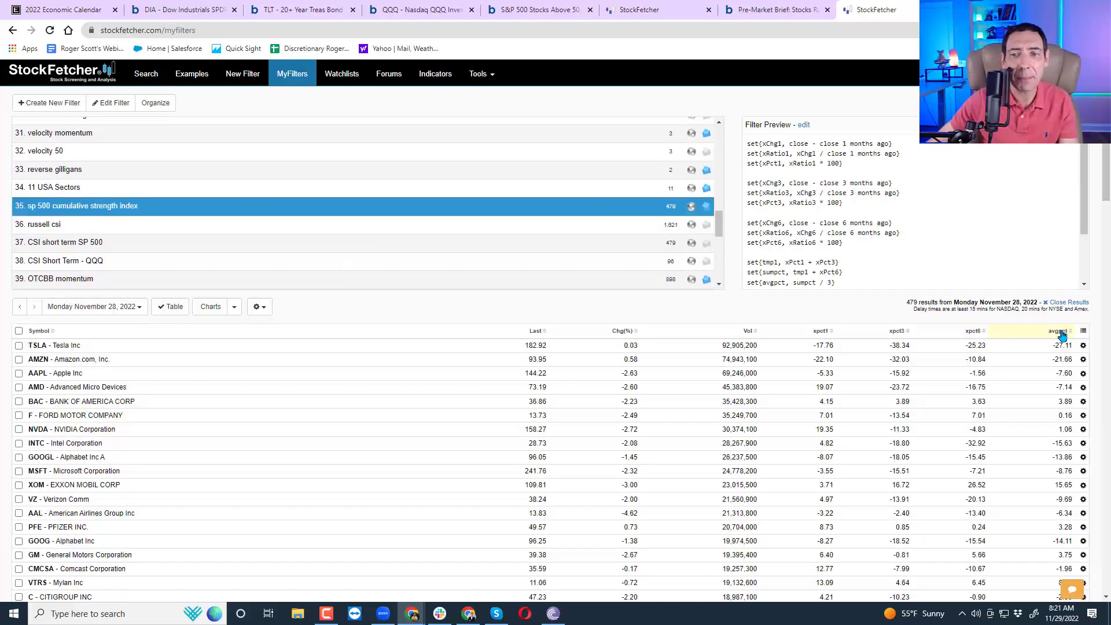
{"action": "left_click", "coordinate": [1060, 333]}
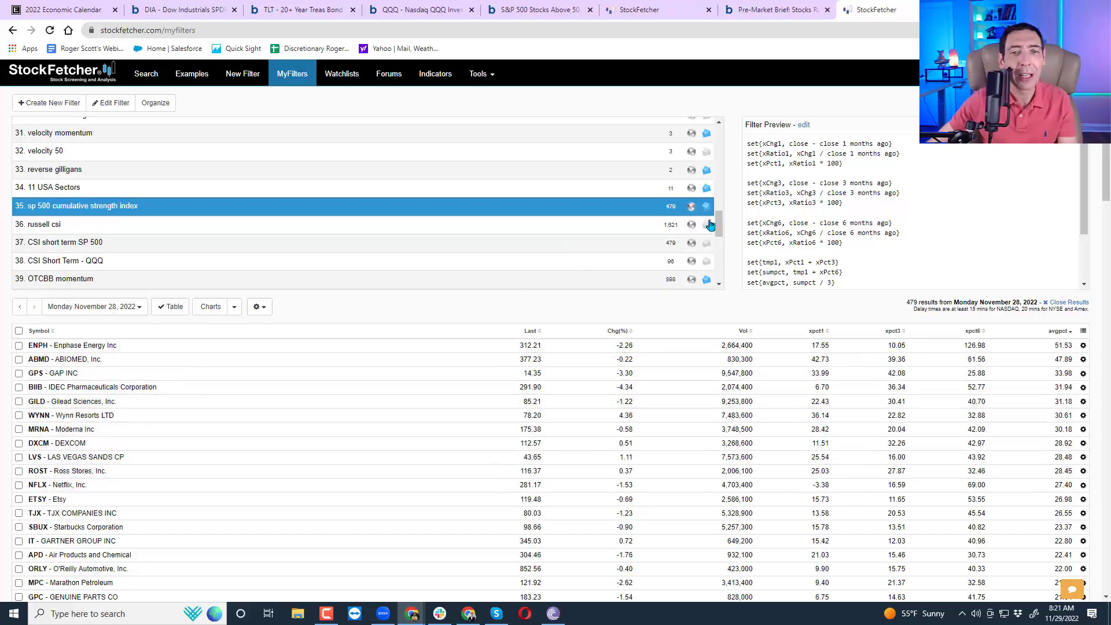
Recheck 'sp 500 cumulative strength index', then settle on 'CSI Modified 8-10-12' ranked by avgpct, OXY leading at 85.83
{"action": "left_click_drag", "start_coordinate": [719, 225], "coordinate": [721, 280]}
{"action": "left_click", "coordinate": [100, 276]}
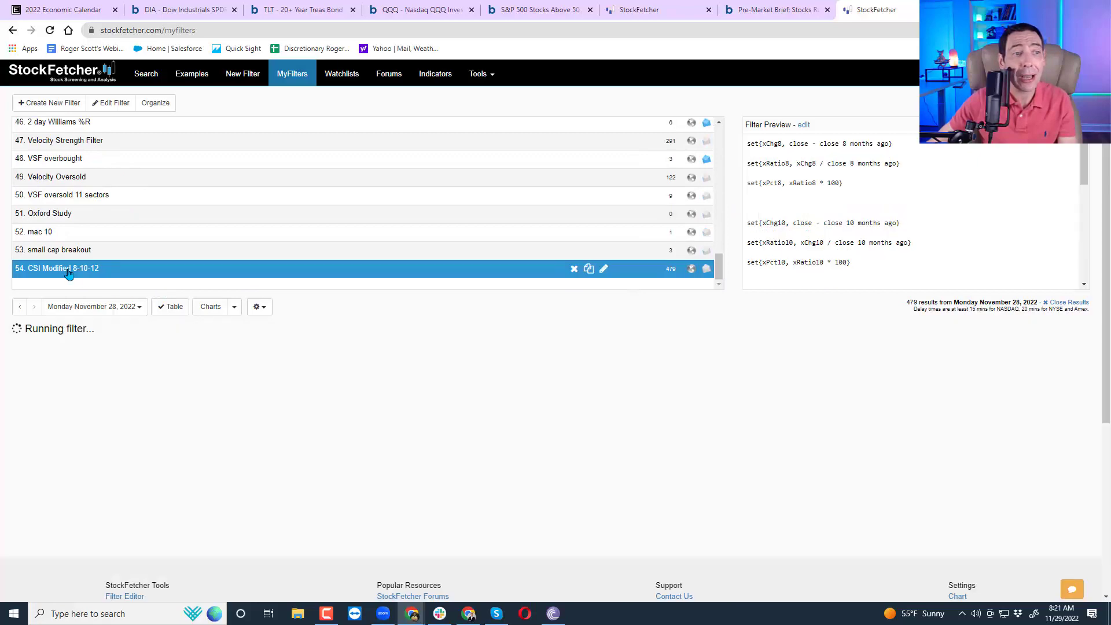
{"action": "left_click", "coordinate": [1058, 331]}
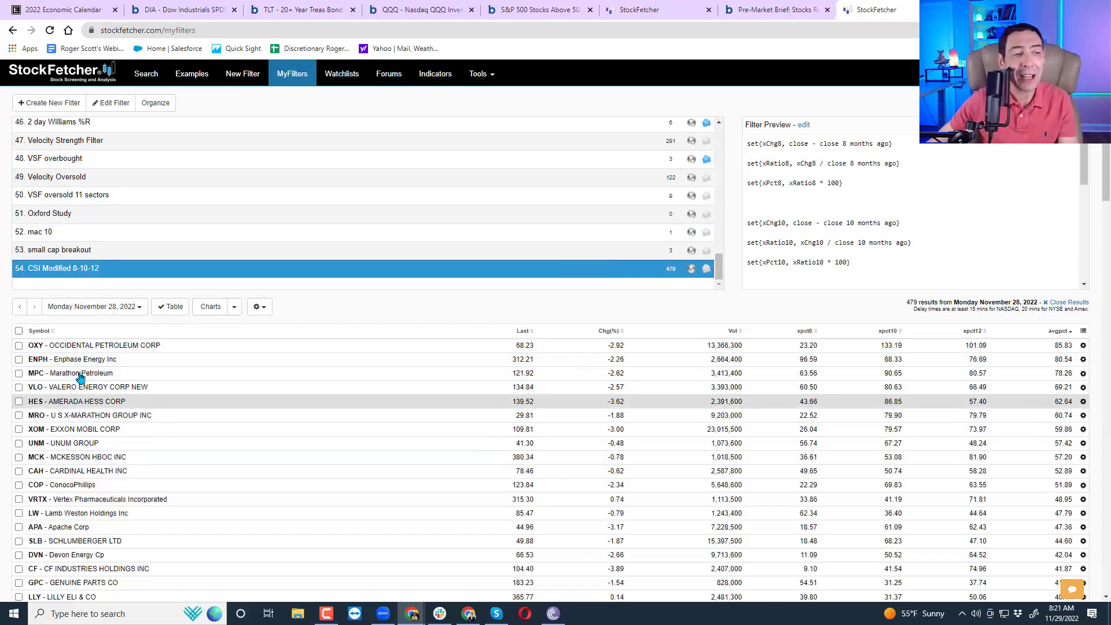
{"action": "mouse_move", "coordinate": [75, 277]}
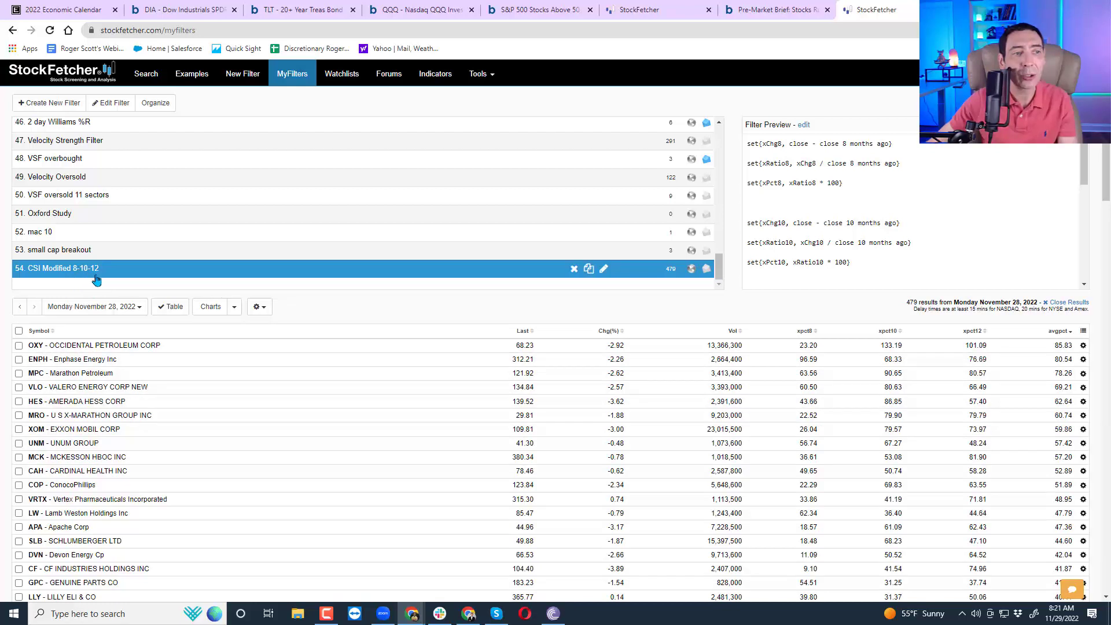
{"action": "left_click_drag", "start_coordinate": [719, 271], "coordinate": [720, 231]}
{"action": "left_click", "coordinate": [132, 197]}
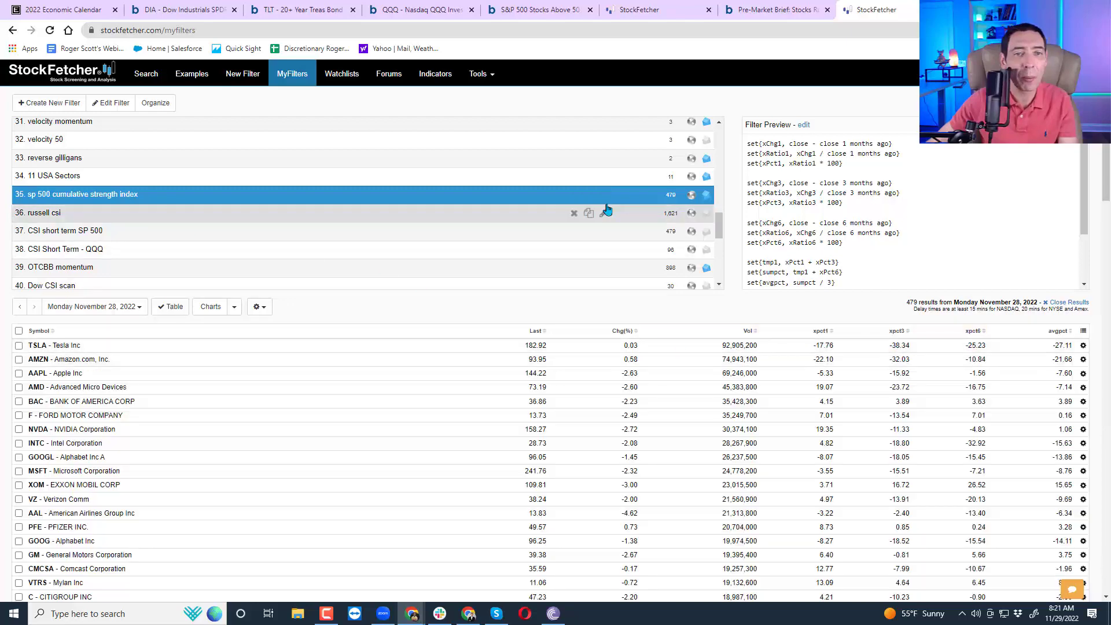
{"action": "left_click_drag", "start_coordinate": [719, 220], "coordinate": [719, 266]}
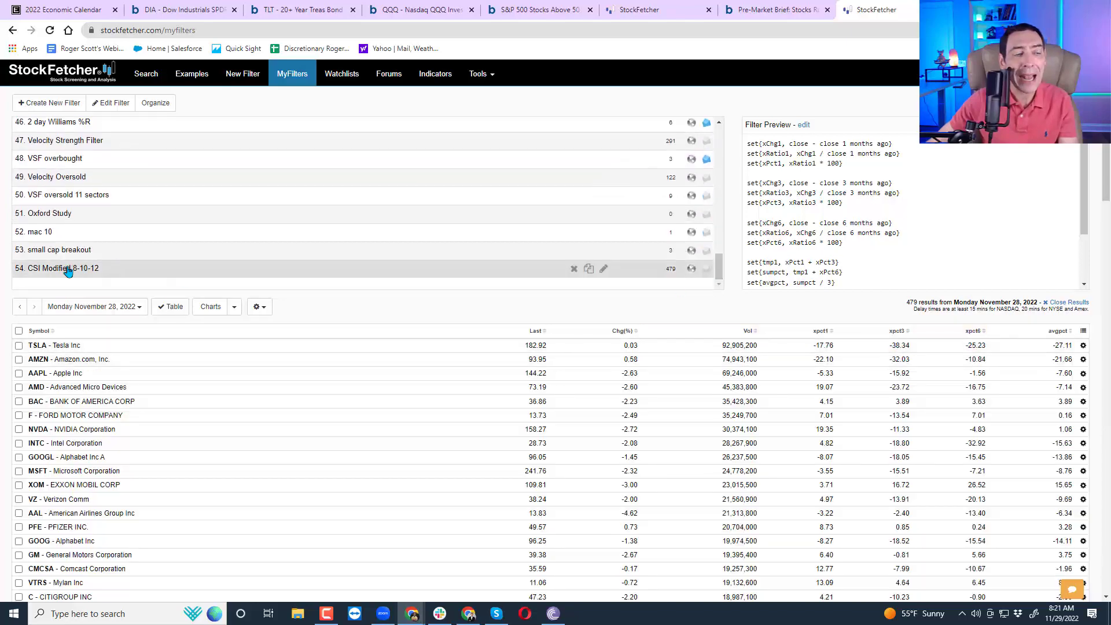
{"action": "left_click", "coordinate": [71, 268]}
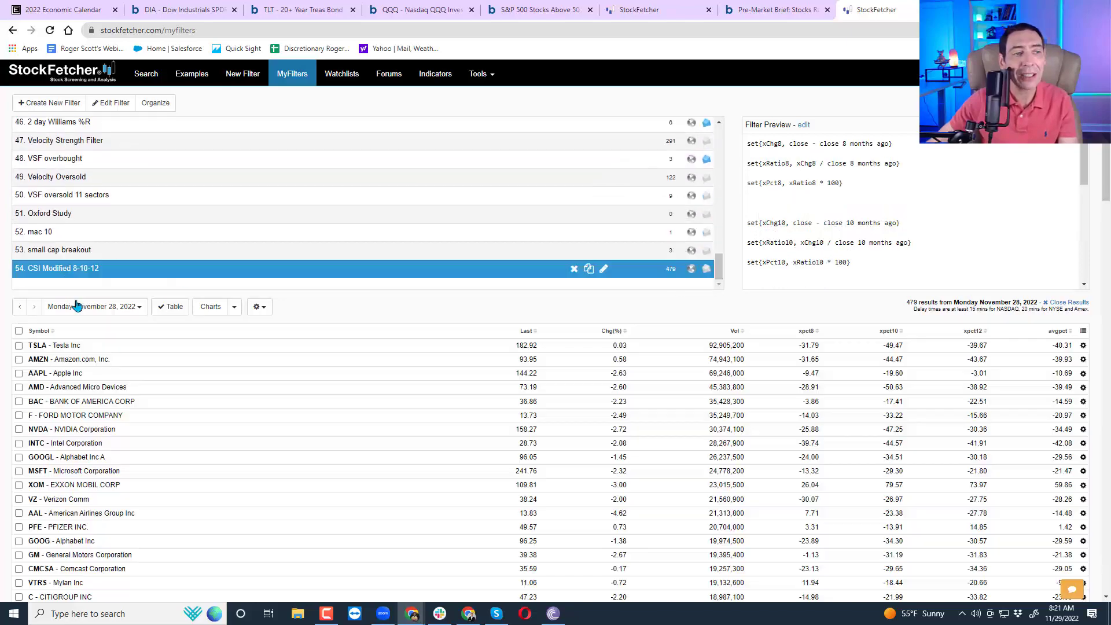
{"action": "left_click", "coordinate": [1058, 331]}
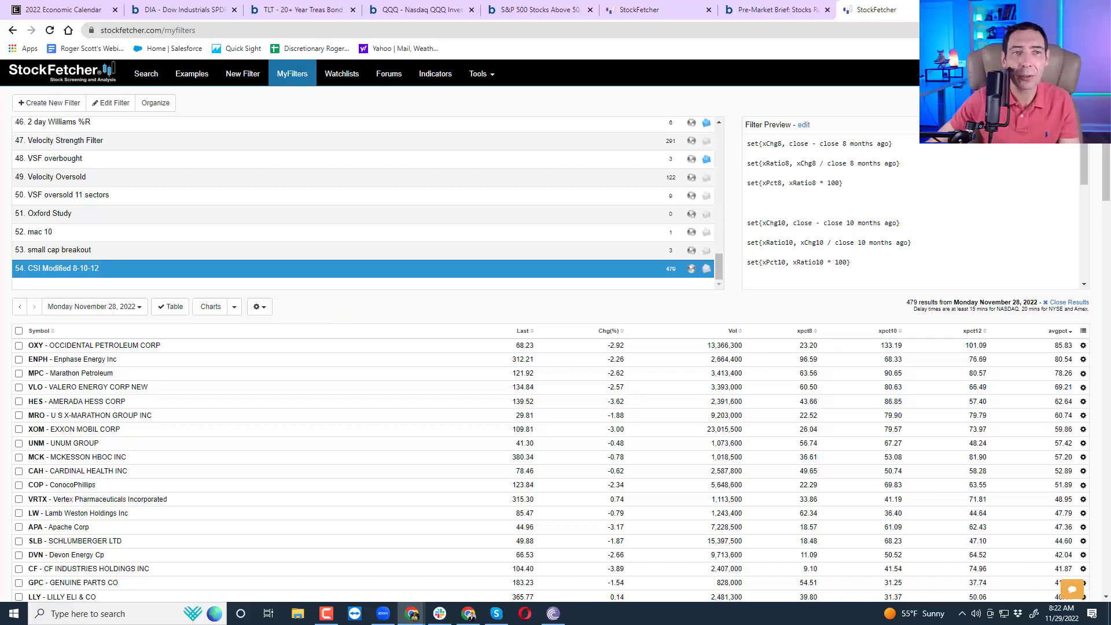
Review the TLT chart once more, then move to the '2022 Economic Calendar' weekly view
{"action": "left_click", "coordinate": [301, 9]}
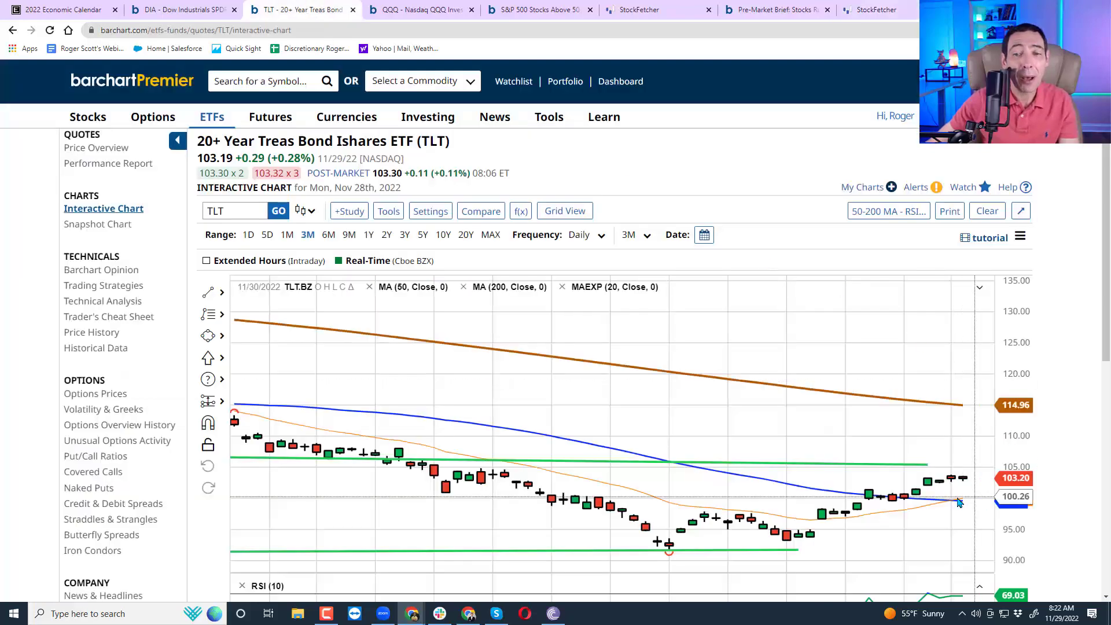
{"action": "left_click_drag", "start_coordinate": [1104, 358], "coordinate": [1108, 386]}
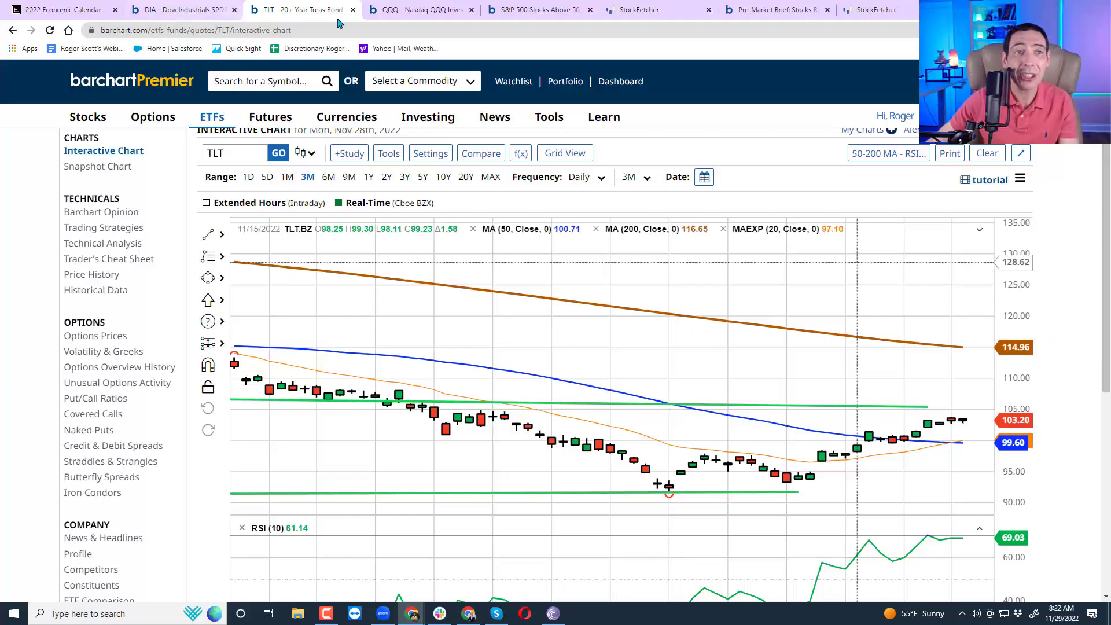
{"action": "left_click", "coordinate": [90, 11]}
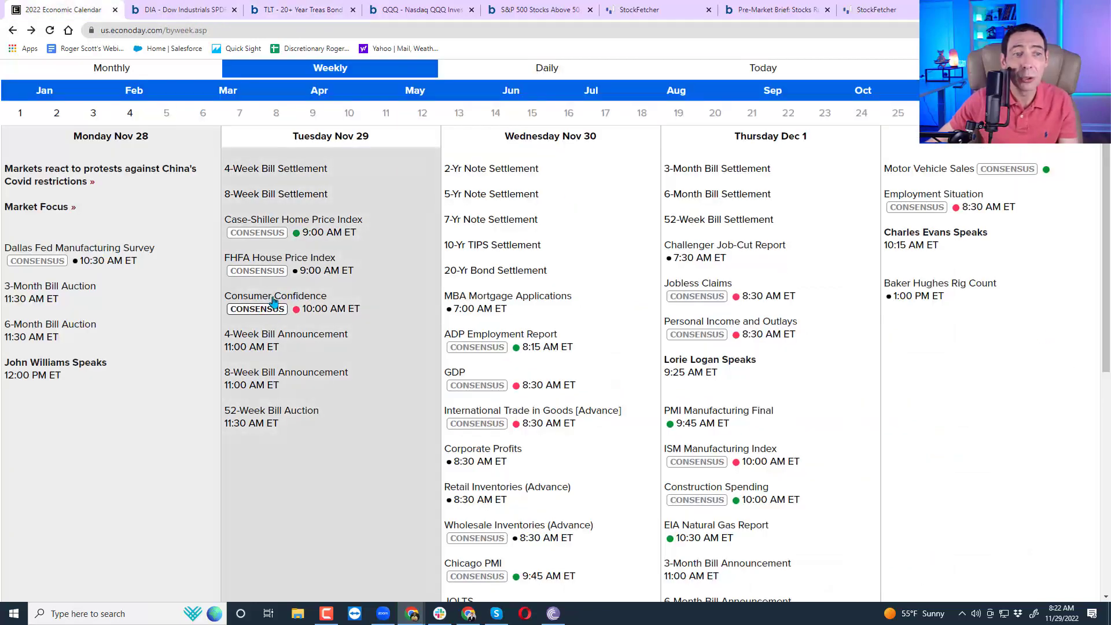
Open Tuesday Nov 29's Consumer Confidence release details (prior 102.5, consensus 100.0)
{"action": "left_click", "coordinate": [268, 299]}
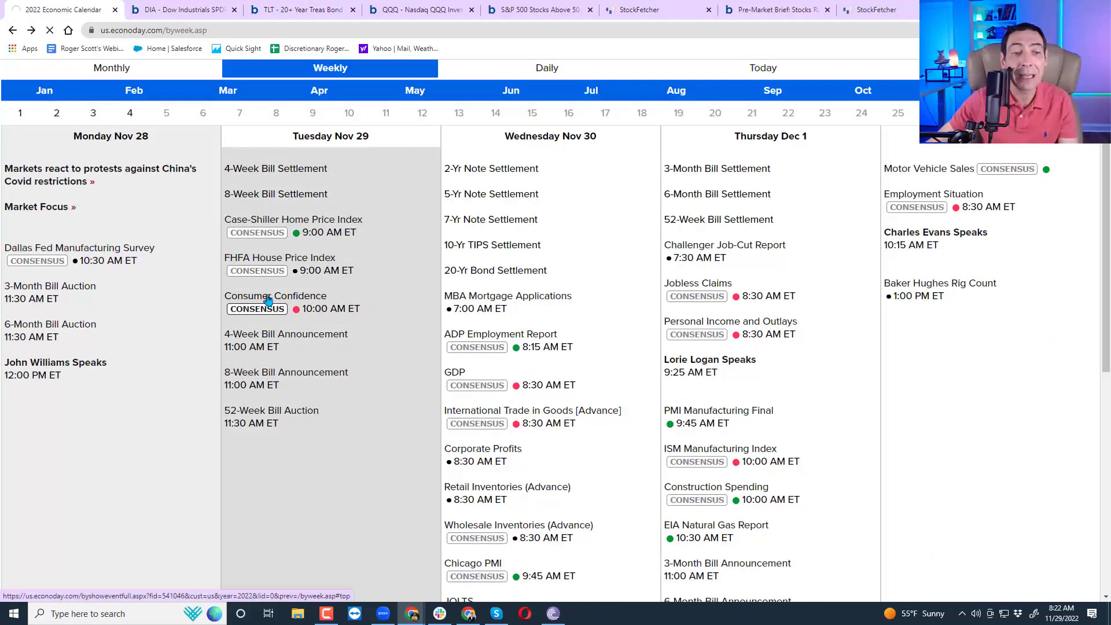